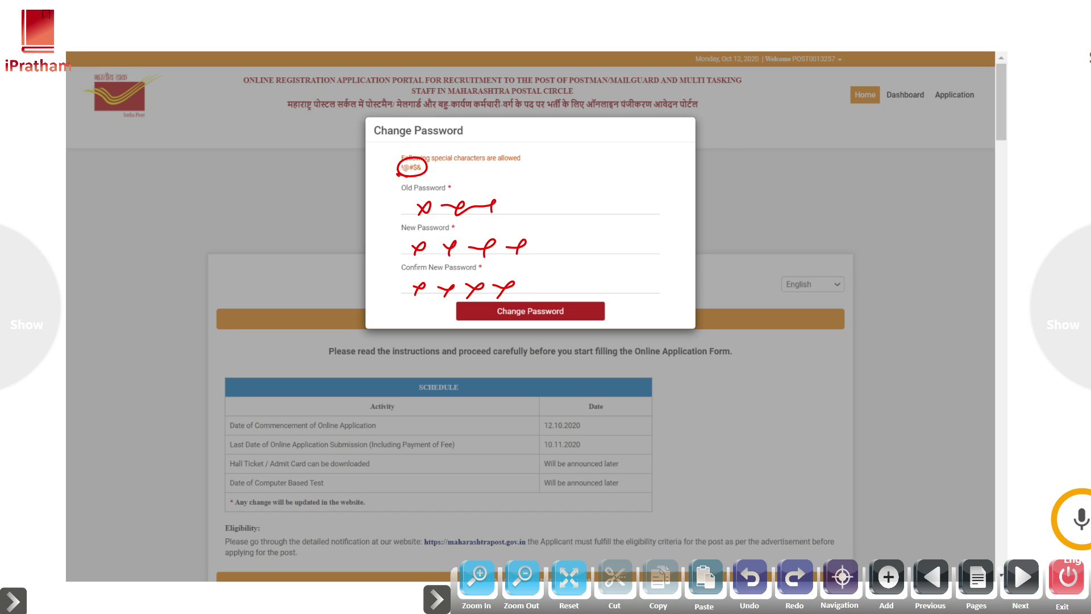
Go to the Personal Details page, underline the post selection question and tick Postman / Mail Guard and Multi Tasking Staff (MTS) in red
{"action": "left_click", "coordinate": [1021, 577]}
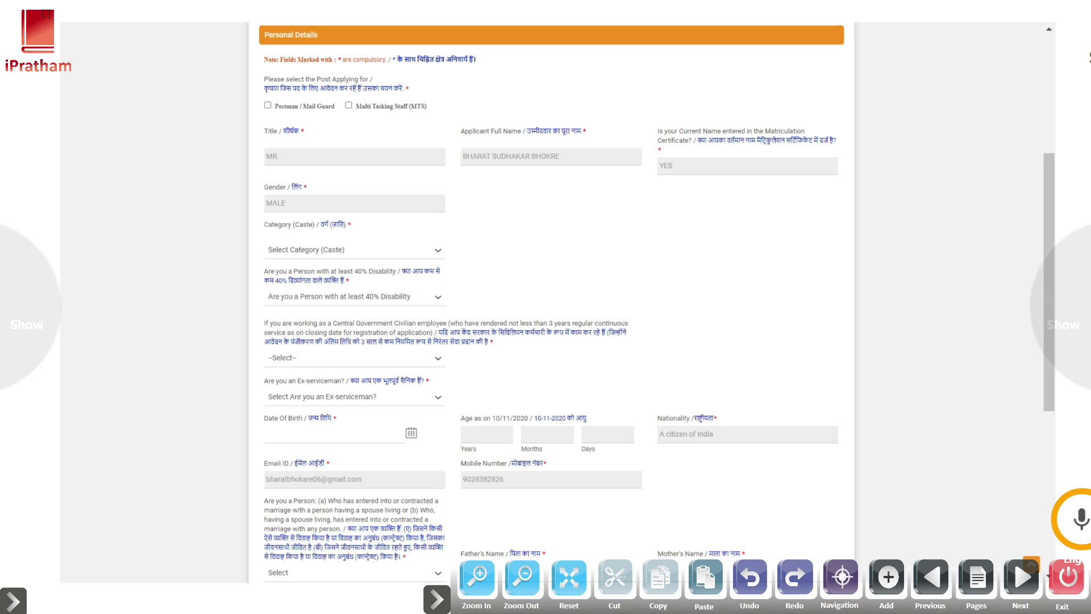
{"action": "left_click_drag", "start_coordinate": [271, 96], "coordinate": [420, 96]}
{"action": "mouse_move", "coordinate": [267, 103]}
{"action": "left_mouse_down"}
{"action": "mouse_move", "coordinate": [362, 110]}
{"action": "mouse_move", "coordinate": [375, 100]}
{"action": "left_mouse_up"}
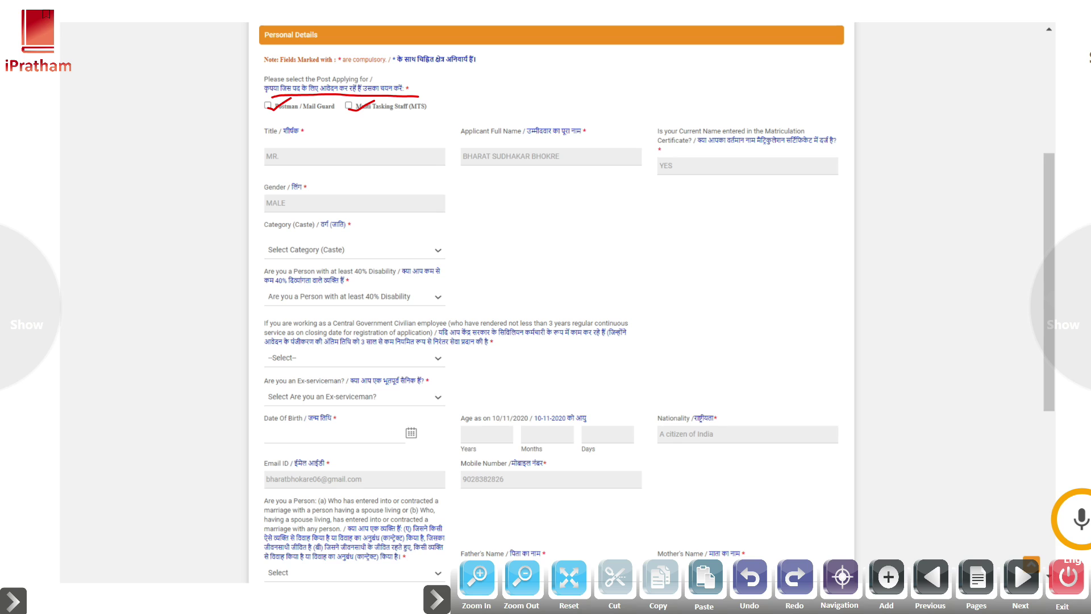
Mark the prefilled title, applicant name, matriculation certificate answer and gender with red circles and underlines
{"action": "left_click_drag", "start_coordinate": [340, 175], "coordinate": [413, 172]}
{"action": "mouse_move", "coordinate": [295, 155]}
{"action": "left_mouse_down"}
{"action": "mouse_move", "coordinate": [289, 148]}
{"action": "mouse_move", "coordinate": [268, 175]}
{"action": "mouse_move", "coordinate": [295, 156]}
{"action": "left_mouse_up"}
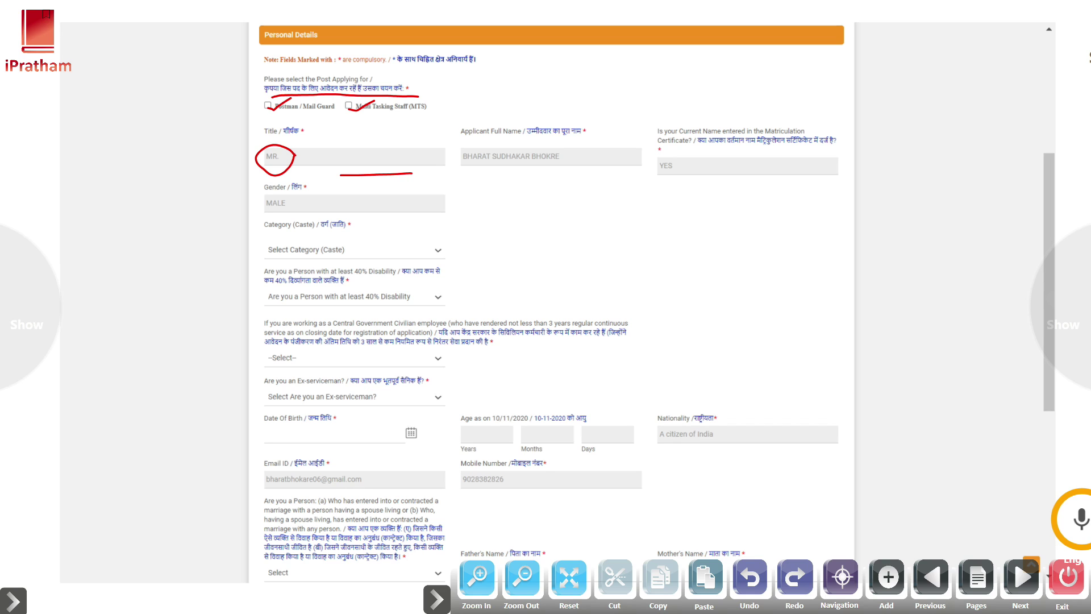
{"action": "left_click_drag", "start_coordinate": [470, 169], "coordinate": [569, 170]}
{"action": "mouse_move", "coordinate": [655, 181]}
{"action": "left_mouse_down"}
{"action": "mouse_move", "coordinate": [697, 178]}
{"action": "mouse_move", "coordinate": [652, 154]}
{"action": "mouse_move", "coordinate": [669, 182]}
{"action": "left_mouse_up"}
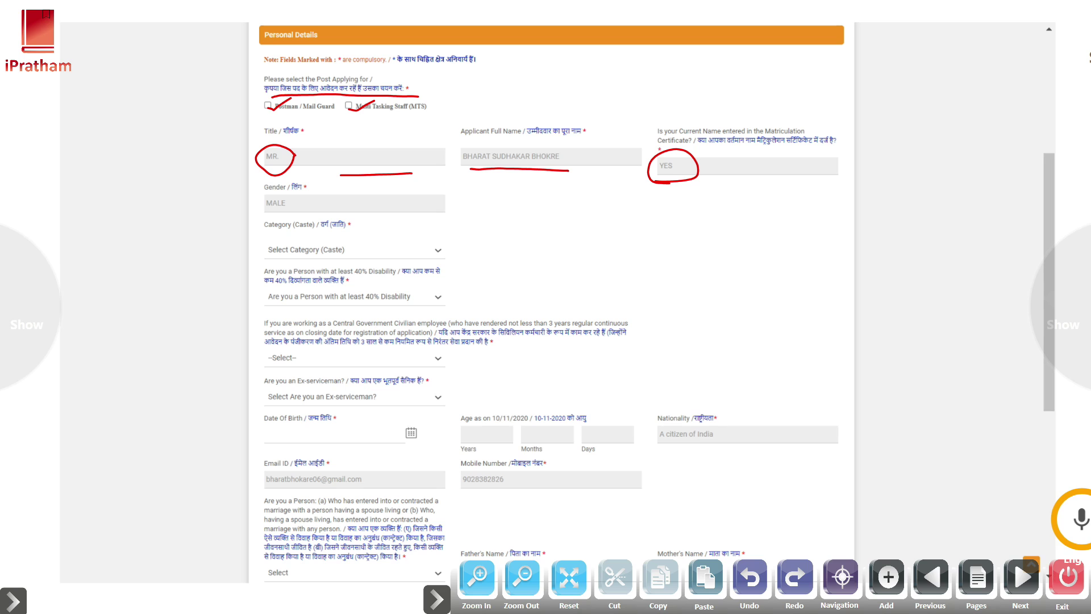
{"action": "mouse_move", "coordinate": [295, 196]}
{"action": "left_mouse_down"}
{"action": "mouse_move", "coordinate": [276, 192]}
{"action": "mouse_move", "coordinate": [263, 208]}
{"action": "mouse_move", "coordinate": [296, 197]}
{"action": "left_mouse_up"}
Mark the category and 40% disability questions, write "No" at the central government employee question and tick the ex-serviceman field
{"action": "left_click_drag", "start_coordinate": [272, 236], "coordinate": [350, 233]}
{"action": "mouse_move", "coordinate": [332, 275]}
{"action": "left_mouse_down"}
{"action": "mouse_move", "coordinate": [366, 277]}
{"action": "mouse_move", "coordinate": [333, 257]}
{"action": "mouse_move", "coordinate": [336, 276]}
{"action": "mouse_move", "coordinate": [290, 288]}
{"action": "mouse_move", "coordinate": [351, 288]}
{"action": "left_mouse_up"}
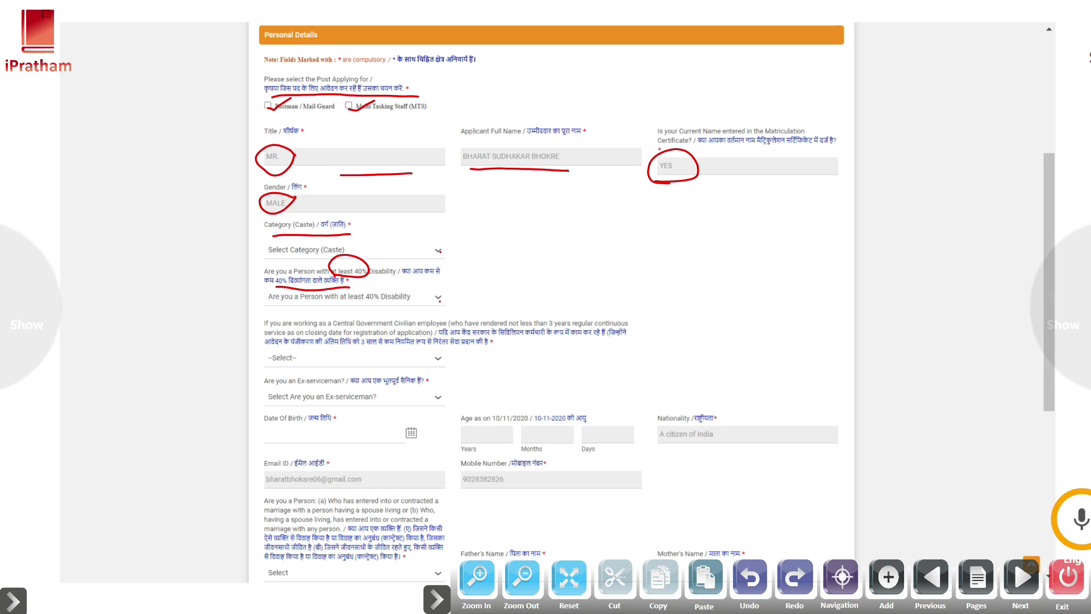
{"action": "mouse_move", "coordinate": [385, 358]}
{"action": "left_mouse_down"}
{"action": "mouse_move", "coordinate": [393, 365]}
{"action": "mouse_move", "coordinate": [394, 352]}
{"action": "left_mouse_up"}
{"action": "left_click_drag", "start_coordinate": [403, 357], "coordinate": [404, 356]}
{"action": "left_click_drag", "start_coordinate": [409, 394], "coordinate": [454, 377]}
Circle Date Of Birth, underline the age reference date with crosses in its fields, and mark the e-mail and mobile number fields
{"action": "mouse_move", "coordinate": [264, 427]}
{"action": "left_mouse_down"}
{"action": "mouse_move", "coordinate": [344, 425]}
{"action": "mouse_move", "coordinate": [258, 408]}
{"action": "mouse_move", "coordinate": [276, 430]}
{"action": "left_mouse_up"}
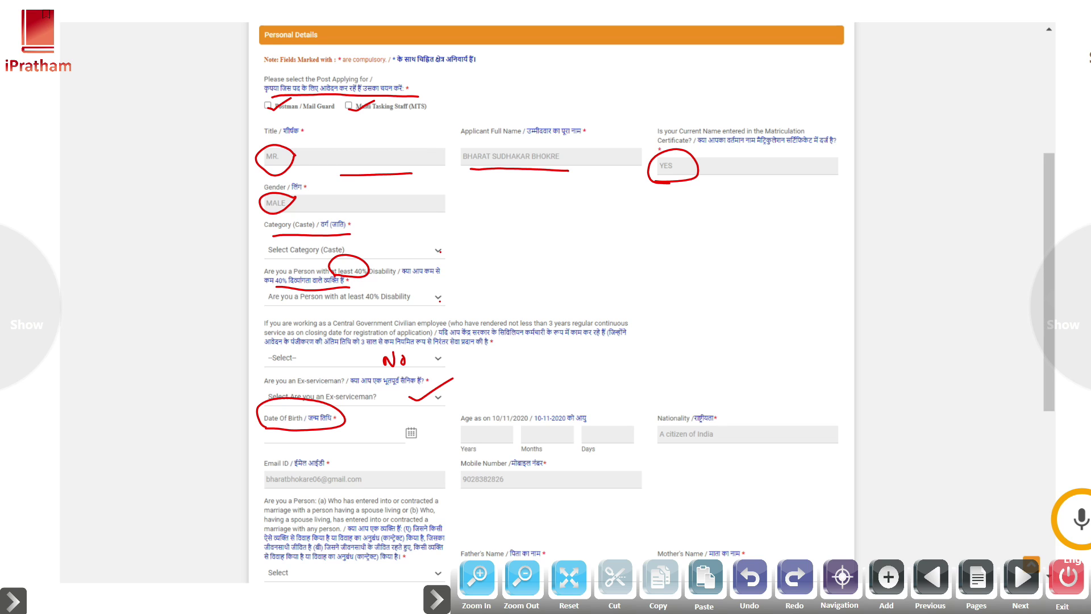
{"action": "mouse_move", "coordinate": [492, 421]}
{"action": "left_mouse_down"}
{"action": "mouse_move", "coordinate": [537, 423]}
{"action": "mouse_move", "coordinate": [484, 441]}
{"action": "left_mouse_up"}
{"action": "mouse_move", "coordinate": [484, 430]}
{"action": "left_mouse_down"}
{"action": "mouse_move", "coordinate": [475, 442]}
{"action": "mouse_move", "coordinate": [509, 432]}
{"action": "left_mouse_up"}
{"action": "mouse_move", "coordinate": [506, 431]}
{"action": "left_mouse_down"}
{"action": "mouse_move", "coordinate": [496, 443]}
{"action": "mouse_move", "coordinate": [559, 432]}
{"action": "mouse_move", "coordinate": [560, 441]}
{"action": "mouse_move", "coordinate": [623, 439]}
{"action": "left_mouse_up"}
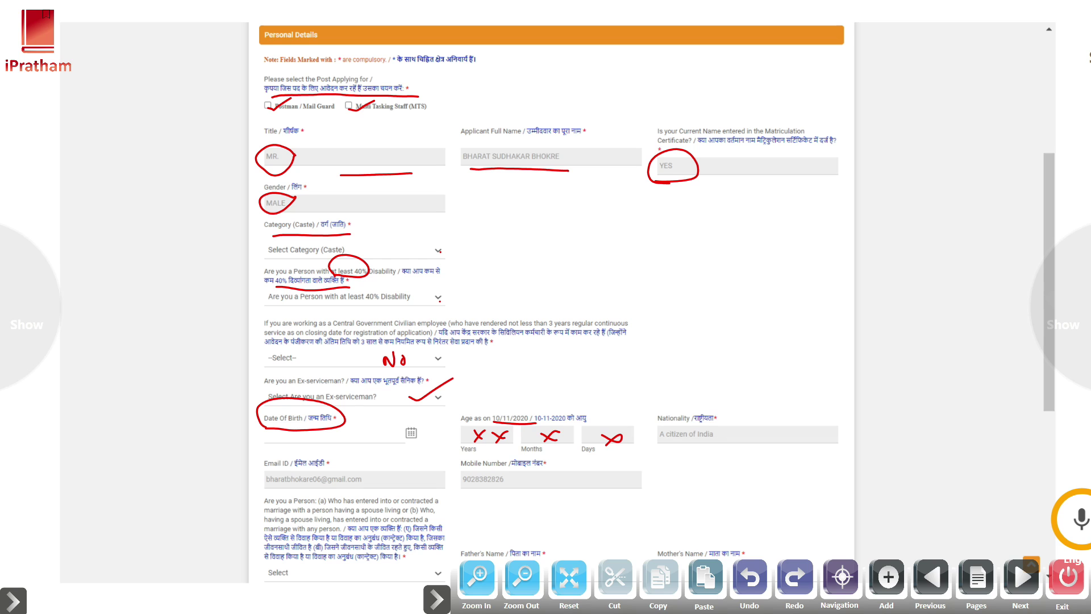
{"action": "left_click_drag", "start_coordinate": [384, 482], "coordinate": [421, 463]}
{"action": "left_click_drag", "start_coordinate": [509, 479], "coordinate": [565, 464]}
On the following page, underline the question about marriage with a living spouse and write "NO" in its answer field
{"action": "left_click", "coordinate": [1021, 578]}
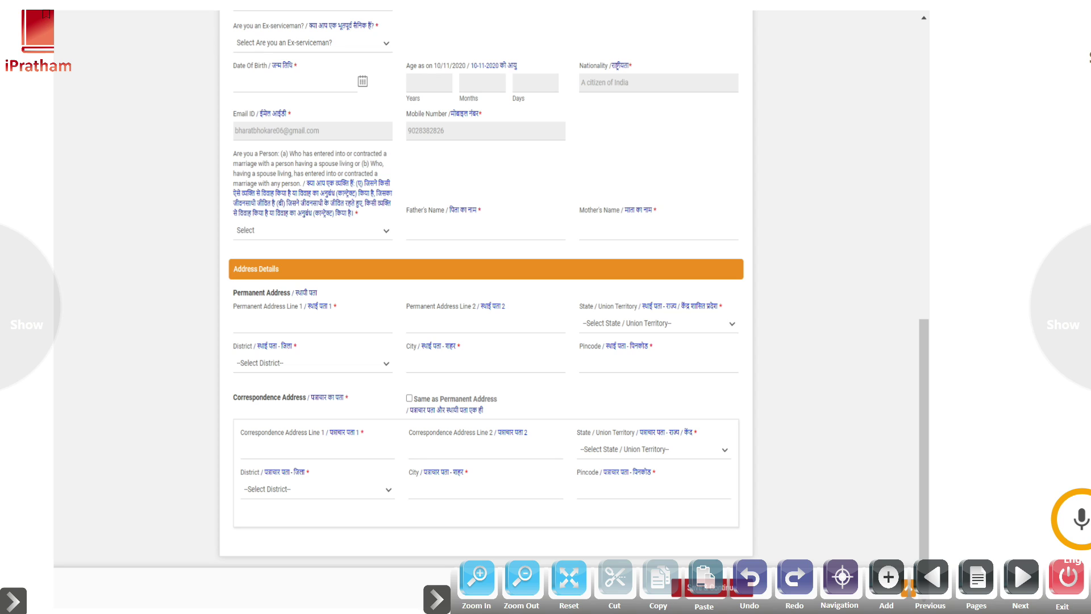
{"action": "left_click_drag", "start_coordinate": [237, 161], "coordinate": [391, 159]}
{"action": "left_click_drag", "start_coordinate": [239, 171], "coordinate": [397, 168]}
{"action": "left_click_drag", "start_coordinate": [233, 181], "coordinate": [381, 178]}
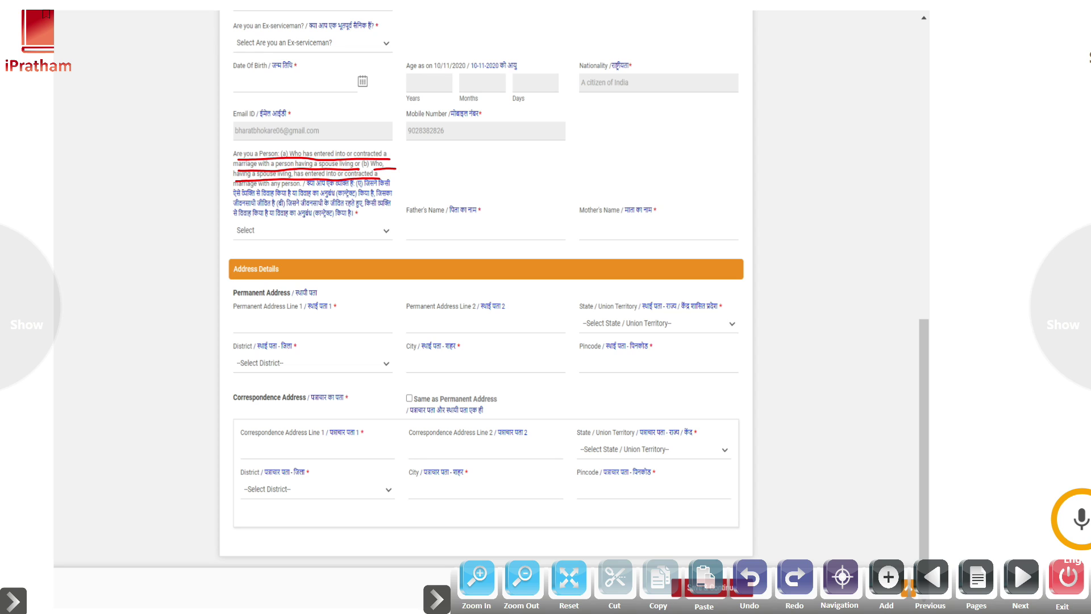
{"action": "left_click_drag", "start_coordinate": [241, 190], "coordinate": [301, 186]}
{"action": "left_click_drag", "start_coordinate": [310, 240], "coordinate": [327, 227]}
{"action": "left_click_drag", "start_coordinate": [335, 228], "coordinate": [336, 229]}
Underline the parents' name fields, circle the Permanent and Correspondence Address headings, and tick Same as Permanent Address with the pen
{"action": "left_click_drag", "start_coordinate": [448, 228], "coordinate": [497, 228]}
{"action": "left_click_drag", "start_coordinate": [617, 235], "coordinate": [671, 235]}
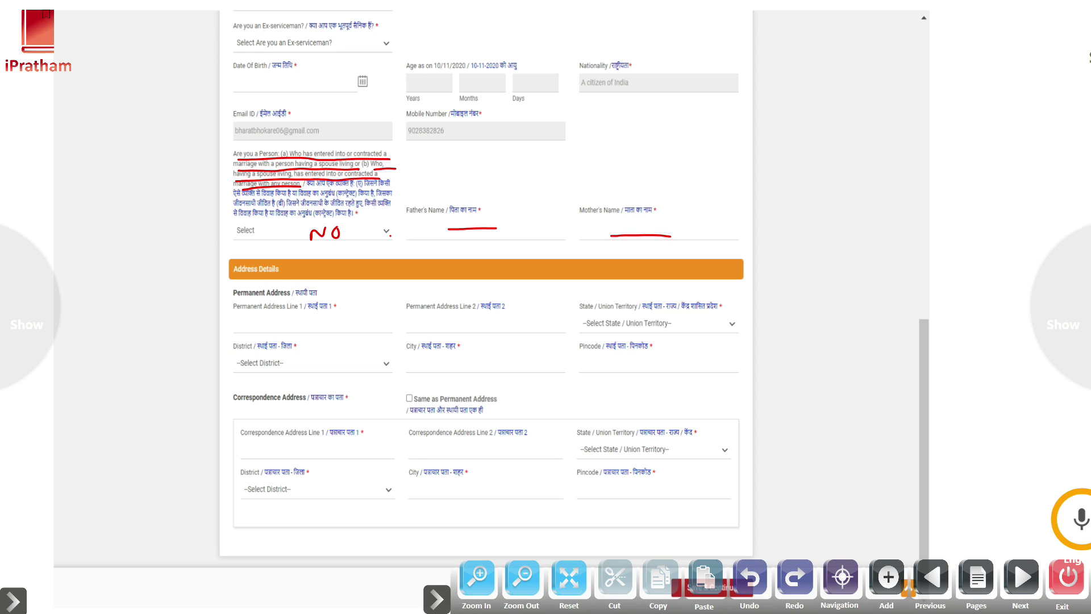
{"action": "mouse_move", "coordinate": [234, 297]}
{"action": "left_mouse_down"}
{"action": "mouse_move", "coordinate": [304, 282]}
{"action": "mouse_move", "coordinate": [233, 296]}
{"action": "left_mouse_up"}
{"action": "mouse_move", "coordinate": [305, 383]}
{"action": "left_mouse_down"}
{"action": "mouse_move", "coordinate": [269, 378]}
{"action": "mouse_move", "coordinate": [283, 415]}
{"action": "mouse_move", "coordinate": [303, 382]}
{"action": "left_mouse_up"}
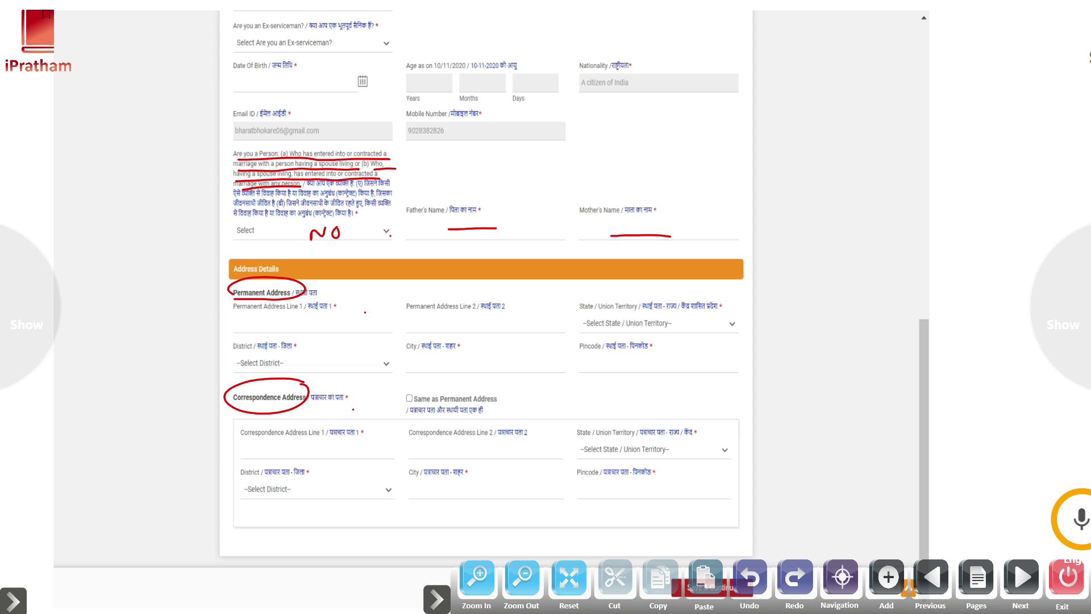
{"action": "left_click_drag", "start_coordinate": [408, 395], "coordinate": [451, 373]}
Advance to the Preferences Selection page and outline Preferred Test City 1 with Aurangabad and Preferred Test City 2 with Pune
{"action": "left_click", "coordinate": [1020, 575]}
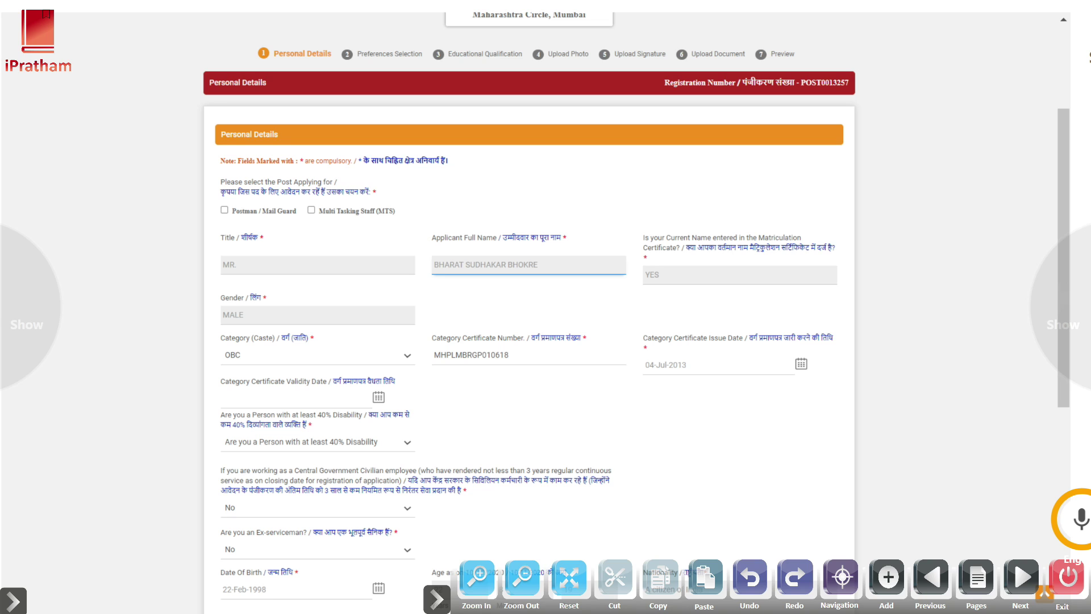
{"action": "left_click", "coordinate": [1022, 575]}
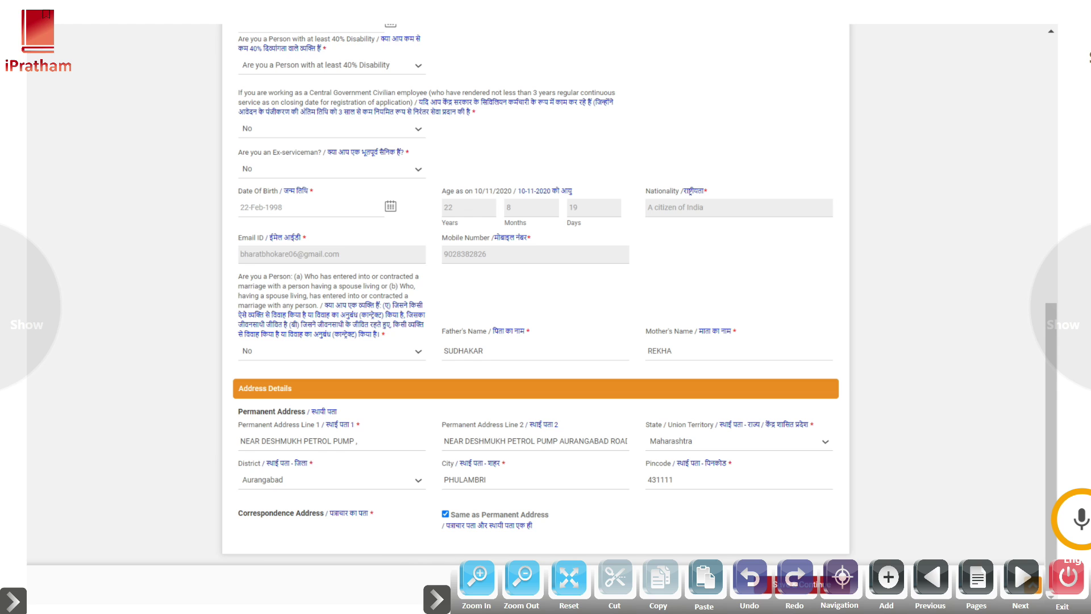
{"action": "left_click", "coordinate": [1021, 576]}
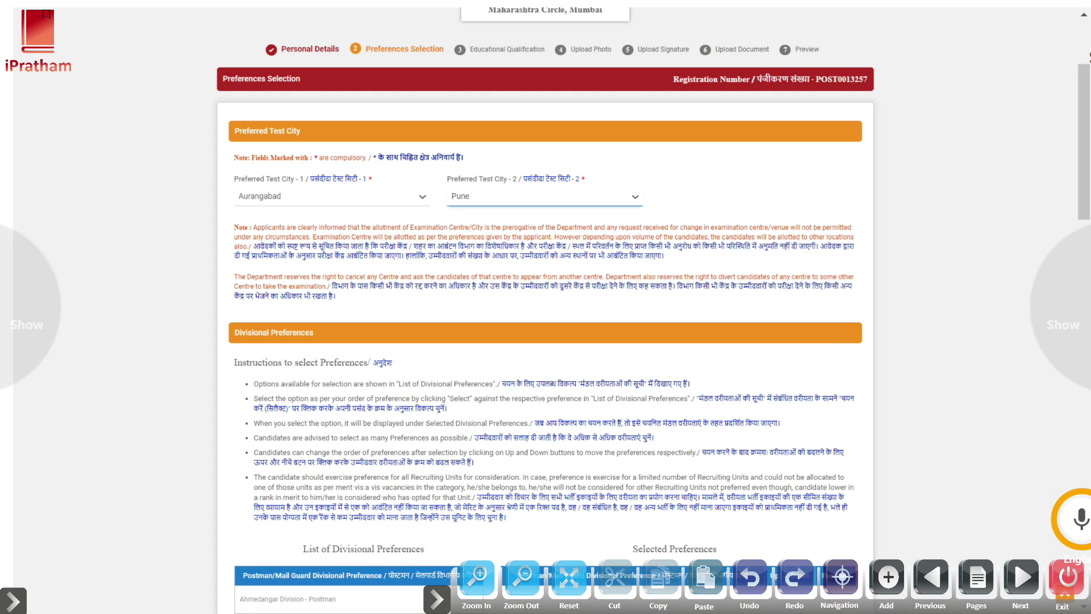
{"action": "mouse_move", "coordinate": [235, 187]}
{"action": "left_mouse_down"}
{"action": "mouse_move", "coordinate": [300, 188]}
{"action": "mouse_move", "coordinate": [307, 170]}
{"action": "mouse_move", "coordinate": [262, 166]}
{"action": "mouse_move", "coordinate": [235, 191]}
{"action": "left_mouse_up"}
{"action": "mouse_move", "coordinate": [293, 196]}
{"action": "left_mouse_down"}
{"action": "mouse_move", "coordinate": [278, 188]}
{"action": "mouse_move", "coordinate": [237, 210]}
{"action": "mouse_move", "coordinate": [287, 198]}
{"action": "left_mouse_up"}
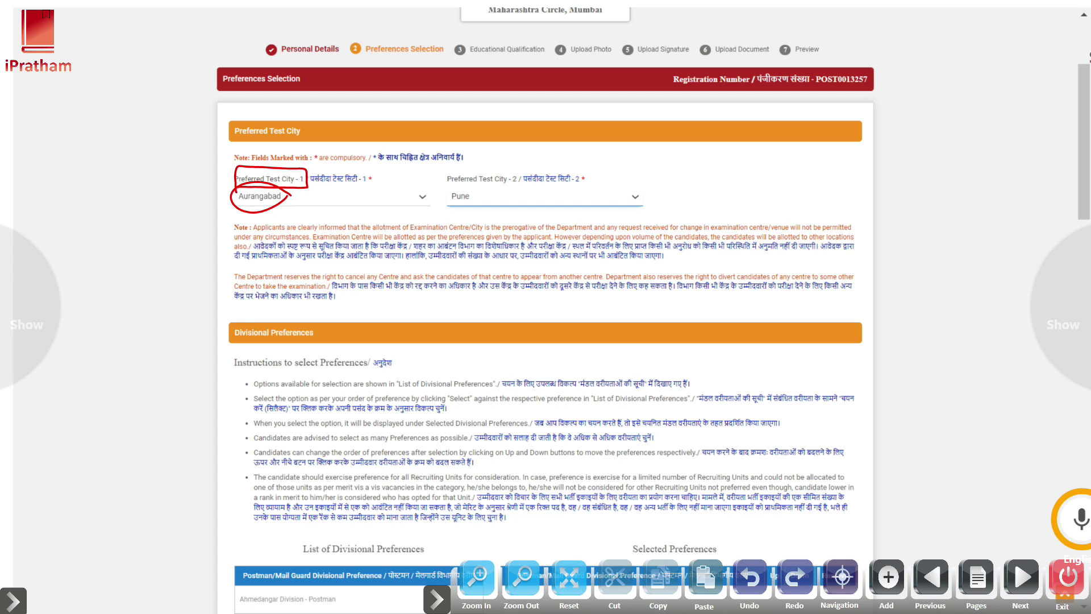
{"action": "mouse_move", "coordinate": [450, 189]}
{"action": "left_mouse_down"}
{"action": "mouse_move", "coordinate": [506, 159]}
{"action": "mouse_move", "coordinate": [444, 192]}
{"action": "mouse_move", "coordinate": [480, 198]}
{"action": "left_mouse_up"}
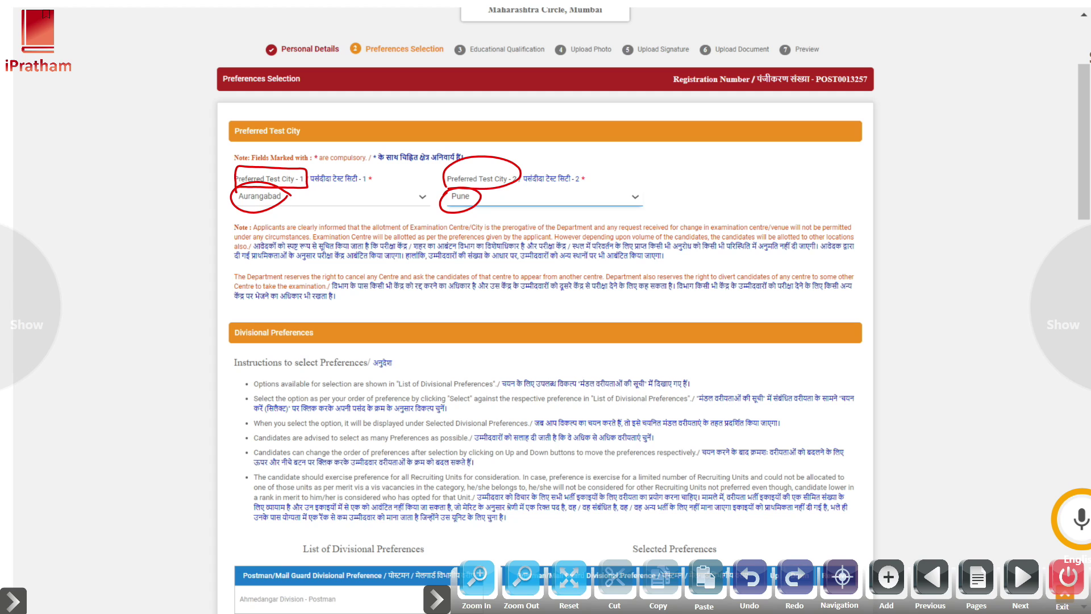
On the page listing divisional preferences, draw red ticks beside the first seven divisions, from Ahmednagar down to Bhusawal
{"action": "left_click", "coordinate": [1021, 578]}
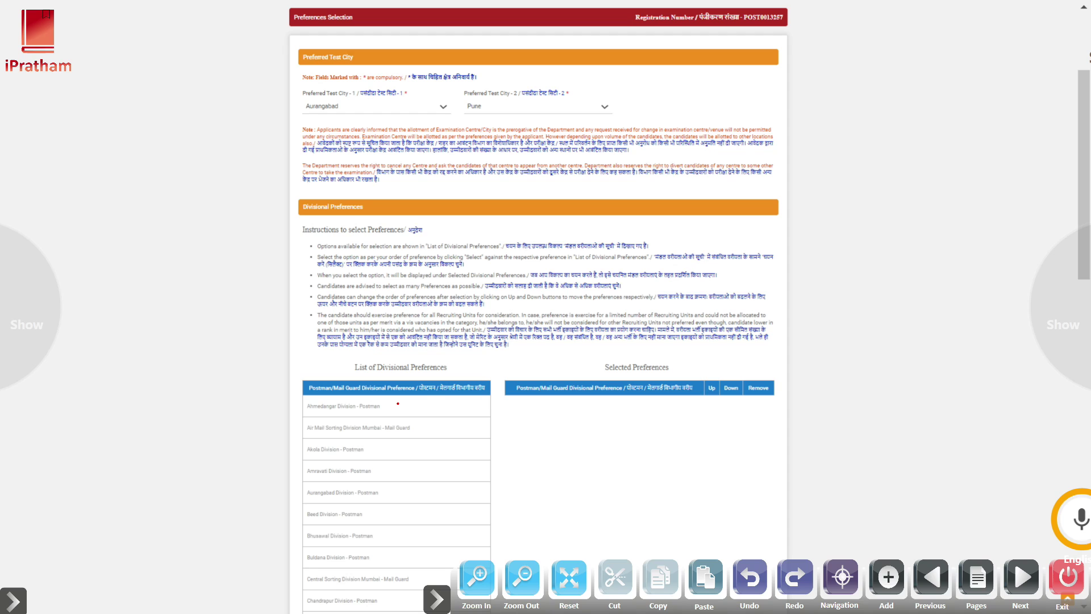
{"action": "left_click_drag", "start_coordinate": [398, 404], "coordinate": [436, 394]}
{"action": "left_click_drag", "start_coordinate": [424, 430], "coordinate": [462, 411]}
{"action": "left_click_drag", "start_coordinate": [399, 449], "coordinate": [446, 437]}
{"action": "left_click_drag", "start_coordinate": [395, 472], "coordinate": [448, 457]}
{"action": "left_click_drag", "start_coordinate": [392, 493], "coordinate": [444, 472]}
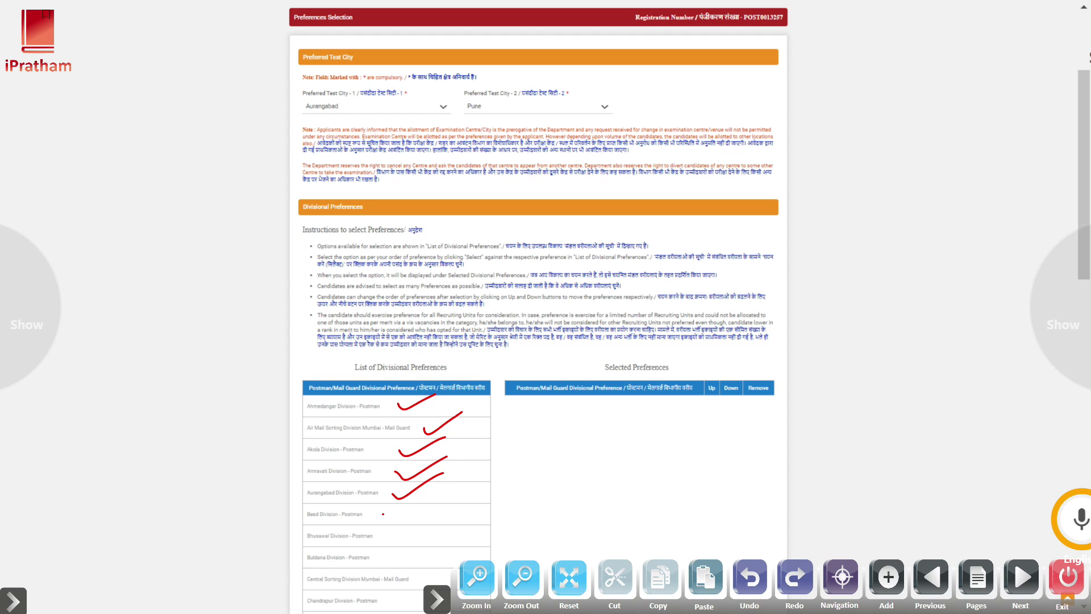
{"action": "left_click_drag", "start_coordinate": [383, 514], "coordinate": [439, 490]}
{"action": "left_click_drag", "start_coordinate": [390, 535], "coordinate": [447, 505]}
Mark the maximum preferences declaration at the list's end and circle the Selected Preferences table on the following page
{"action": "left_click", "coordinate": [1022, 577]}
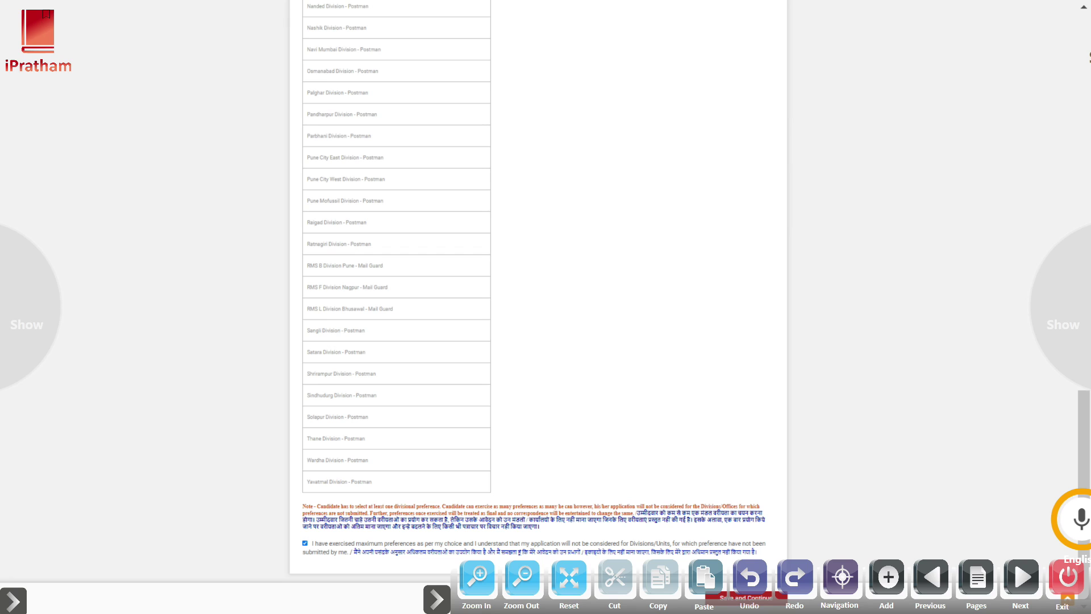
{"action": "mouse_move", "coordinate": [313, 531]}
{"action": "left_mouse_down"}
{"action": "mouse_move", "coordinate": [303, 555]}
{"action": "mouse_move", "coordinate": [316, 532]}
{"action": "left_mouse_up"}
{"action": "left_click", "coordinate": [1021, 577]}
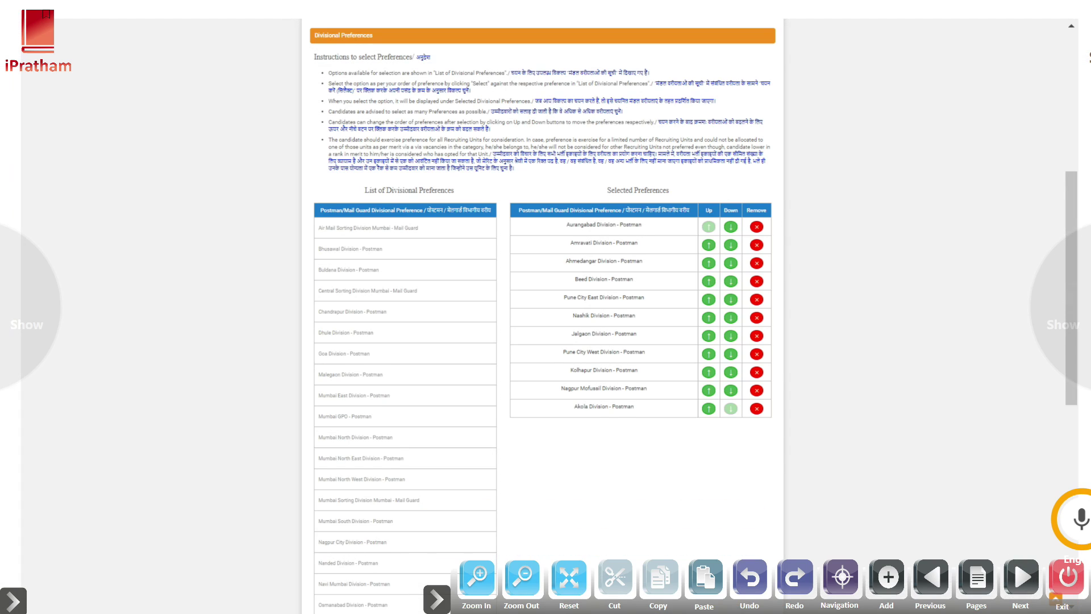
{"action": "mouse_move", "coordinate": [513, 272]}
{"action": "left_mouse_down"}
{"action": "mouse_move", "coordinate": [556, 199]}
{"action": "mouse_move", "coordinate": [810, 318]}
{"action": "mouse_move", "coordinate": [514, 426]}
{"action": "mouse_move", "coordinate": [523, 227]}
{"action": "left_mouse_up"}
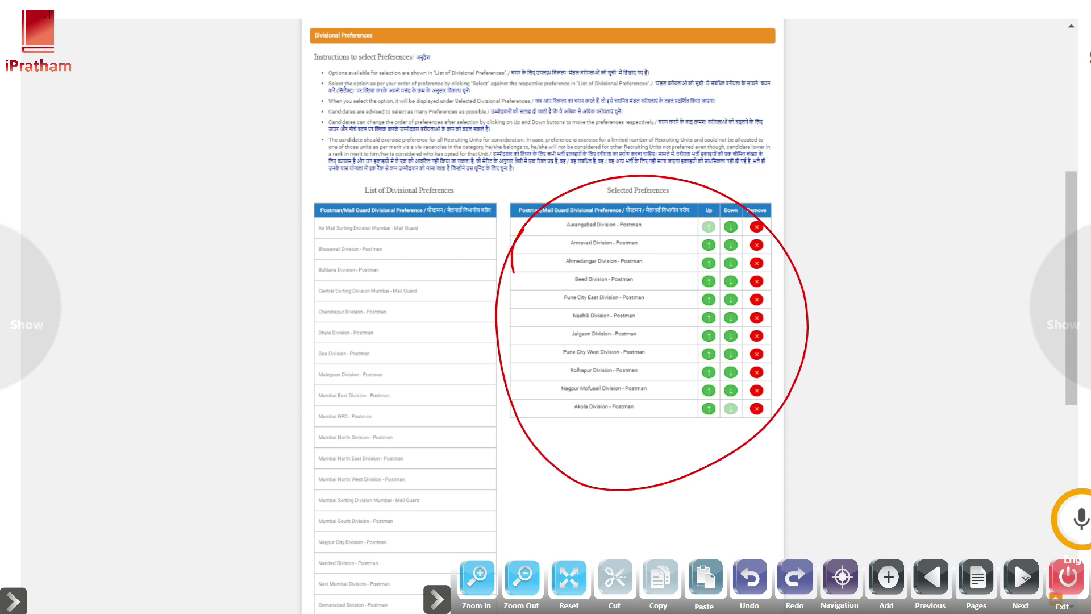
On the Educational Qualification page, mark the 10th board name, the month and year of passing with its calendar, and the Marks marking system
{"action": "left_click", "coordinate": [1026, 577]}
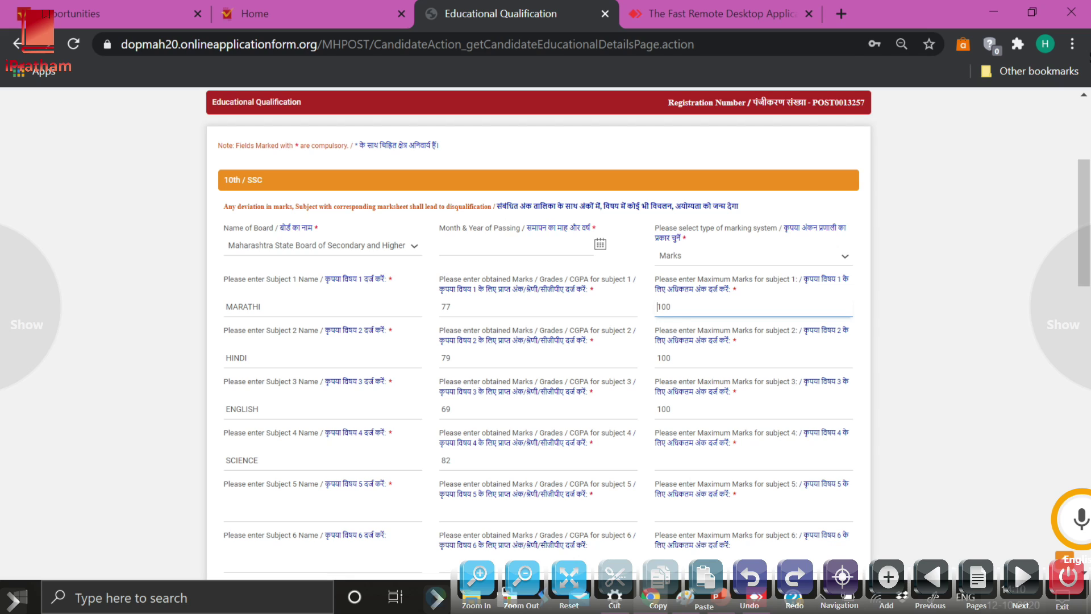
{"action": "mouse_move", "coordinate": [228, 257]}
{"action": "left_mouse_down"}
{"action": "mouse_move", "coordinate": [435, 250]}
{"action": "mouse_move", "coordinate": [298, 220]}
{"action": "mouse_move", "coordinate": [215, 256]}
{"action": "mouse_move", "coordinate": [256, 263]}
{"action": "left_mouse_up"}
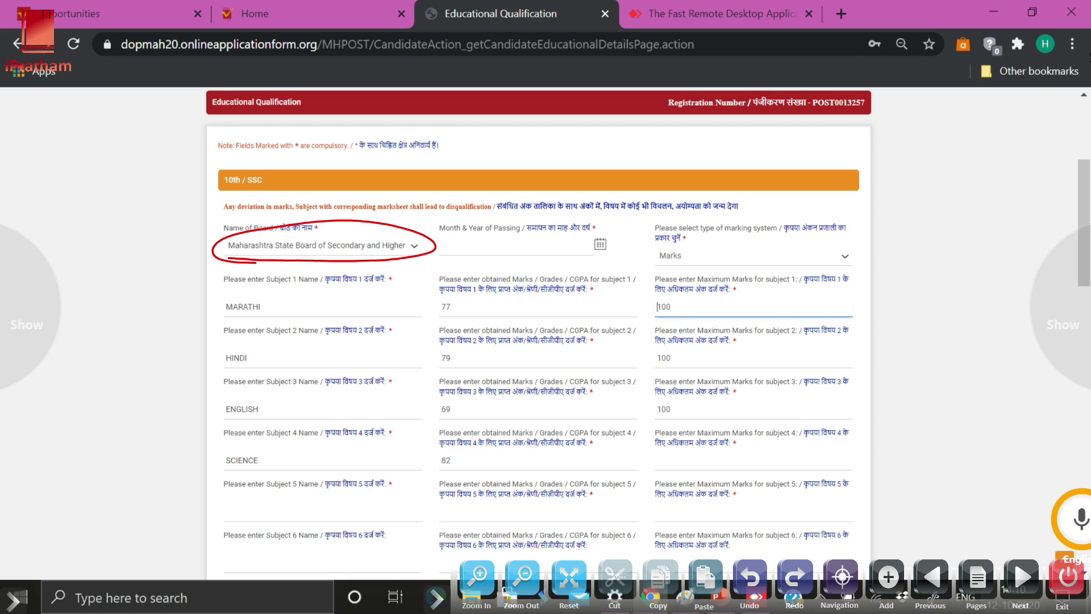
{"action": "mouse_move", "coordinate": [584, 242]}
{"action": "left_mouse_down"}
{"action": "mouse_move", "coordinate": [598, 233]}
{"action": "mouse_move", "coordinate": [587, 255]}
{"action": "left_mouse_up"}
{"action": "mouse_move", "coordinate": [446, 241]}
{"action": "left_mouse_down"}
{"action": "mouse_move", "coordinate": [506, 243]}
{"action": "mouse_move", "coordinate": [609, 217]}
{"action": "mouse_move", "coordinate": [430, 223]}
{"action": "mouse_move", "coordinate": [556, 243]}
{"action": "left_mouse_up"}
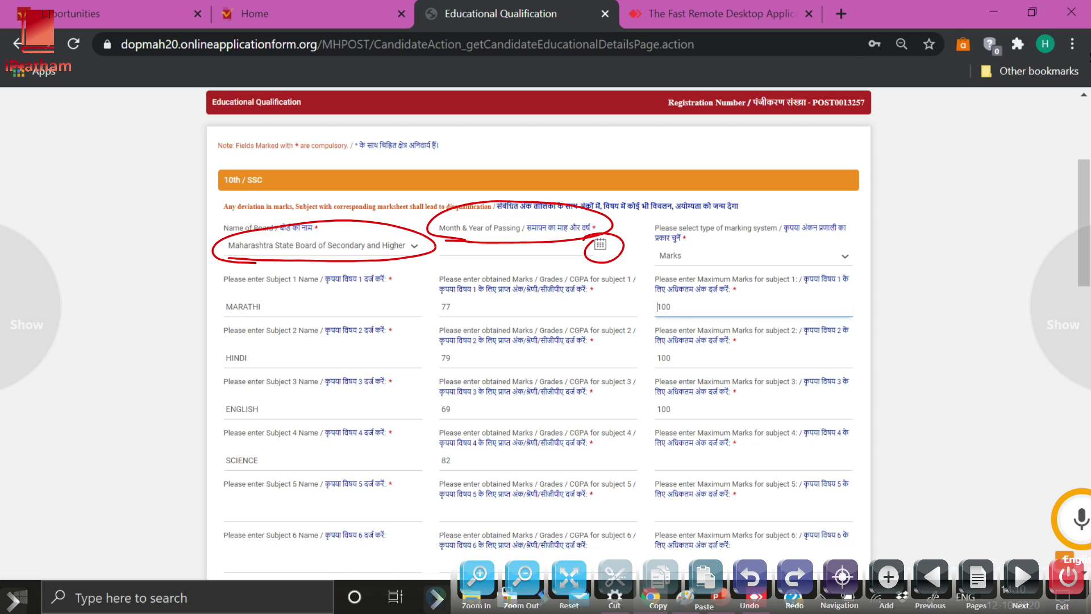
{"action": "left_click_drag", "start_coordinate": [726, 238], "coordinate": [786, 235]}
{"action": "mouse_move", "coordinate": [654, 262]}
{"action": "left_mouse_down"}
{"action": "mouse_move", "coordinate": [699, 263]}
{"action": "mouse_move", "coordinate": [653, 249]}
{"action": "mouse_move", "coordinate": [661, 259]}
{"action": "left_mouse_up"}
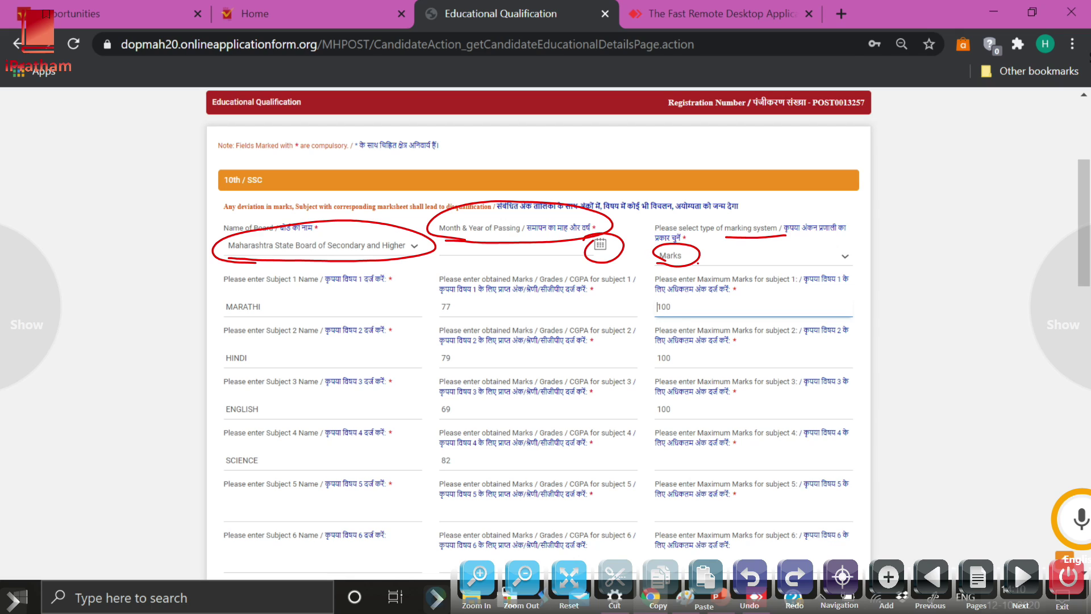
Circle the six 10th / SSC subject name fields, from MARATHI down to the empty Subject 6
{"action": "mouse_move", "coordinate": [275, 302]}
{"action": "left_mouse_down"}
{"action": "mouse_move", "coordinate": [232, 297]}
{"action": "mouse_move", "coordinate": [268, 293]}
{"action": "left_mouse_up"}
{"action": "left_click_drag", "start_coordinate": [222, 349], "coordinate": [229, 343]}
{"action": "mouse_move", "coordinate": [256, 400]}
{"action": "left_mouse_down"}
{"action": "mouse_move", "coordinate": [220, 407]}
{"action": "mouse_move", "coordinate": [228, 398]}
{"action": "left_mouse_up"}
{"action": "mouse_move", "coordinate": [263, 452]}
{"action": "left_mouse_down"}
{"action": "mouse_move", "coordinate": [227, 472]}
{"action": "mouse_move", "coordinate": [229, 449]}
{"action": "left_mouse_up"}
{"action": "left_click_drag", "start_coordinate": [257, 502], "coordinate": [244, 498]}
{"action": "left_click_drag", "start_coordinate": [256, 555], "coordinate": [233, 551]}
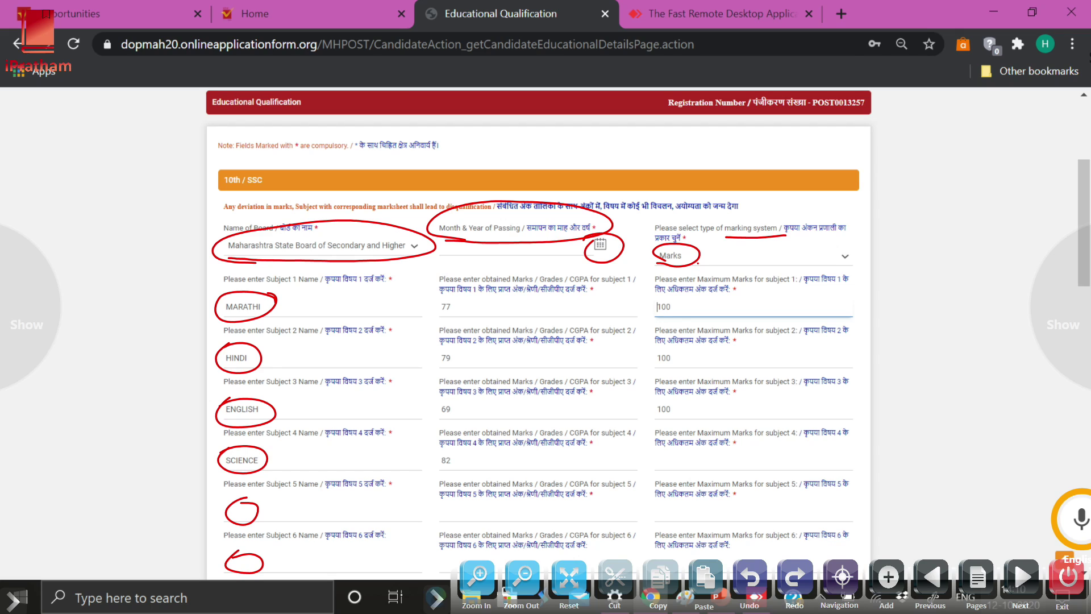
Circle the obtained and maximum marks for Subject 1 and tick both marks fields for Subjects 1 to 4
{"action": "mouse_move", "coordinate": [439, 299]}
{"action": "left_mouse_down"}
{"action": "mouse_move", "coordinate": [459, 315]}
{"action": "mouse_move", "coordinate": [451, 296]}
{"action": "left_mouse_up"}
{"action": "mouse_move", "coordinate": [649, 303]}
{"action": "left_mouse_down"}
{"action": "mouse_move", "coordinate": [663, 297]}
{"action": "mouse_move", "coordinate": [643, 317]}
{"action": "mouse_move", "coordinate": [653, 300]}
{"action": "mouse_move", "coordinate": [739, 296]}
{"action": "left_mouse_up"}
{"action": "left_click_drag", "start_coordinate": [473, 307], "coordinate": [520, 293]}
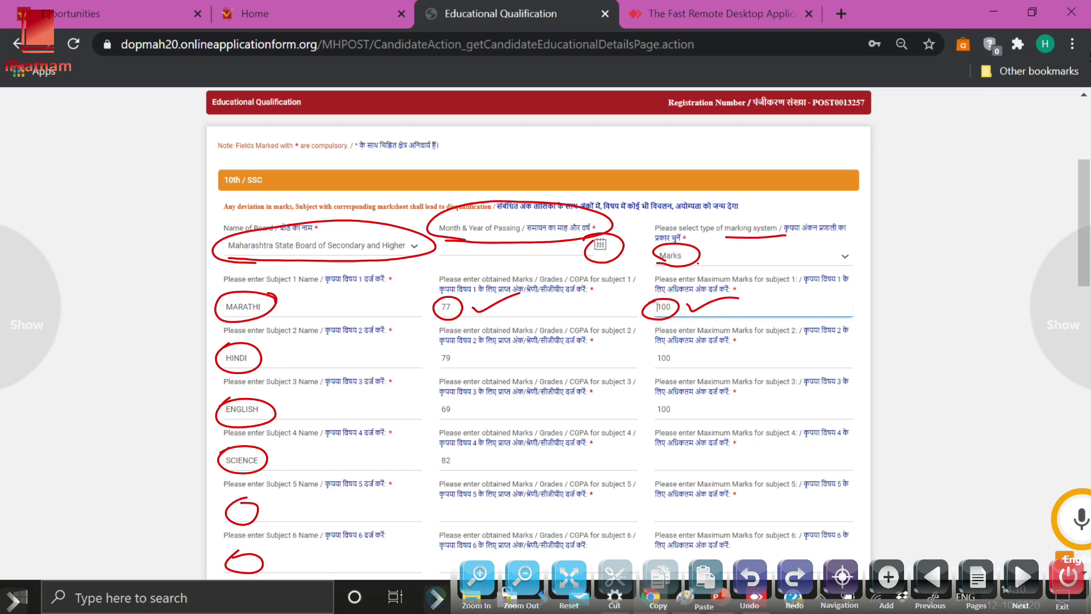
{"action": "left_click_drag", "start_coordinate": [461, 356], "coordinate": [514, 337]}
{"action": "left_click_drag", "start_coordinate": [683, 354], "coordinate": [747, 351]}
{"action": "left_click_drag", "start_coordinate": [474, 410], "coordinate": [536, 388]}
{"action": "left_click_drag", "start_coordinate": [683, 408], "coordinate": [736, 403]}
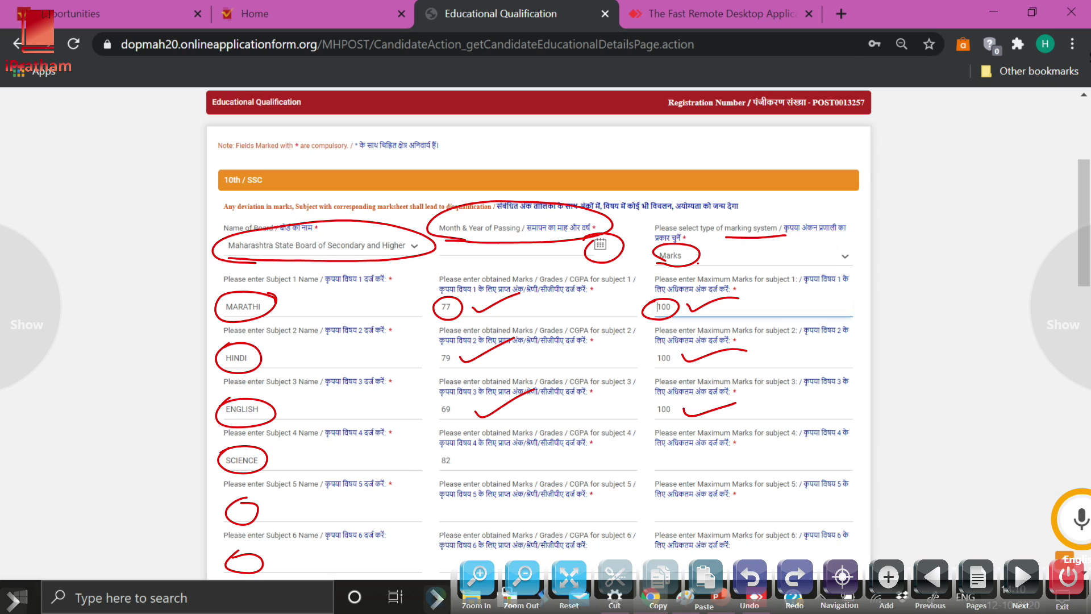
{"action": "left_click_drag", "start_coordinate": [484, 463], "coordinate": [566, 442]}
{"action": "left_click_drag", "start_coordinate": [679, 461], "coordinate": [737, 458]}
On the following page, circle the 12th / HSC heading, tick the board name, and circle the passing date calendar and marking system
{"action": "left_click", "coordinate": [1021, 577]}
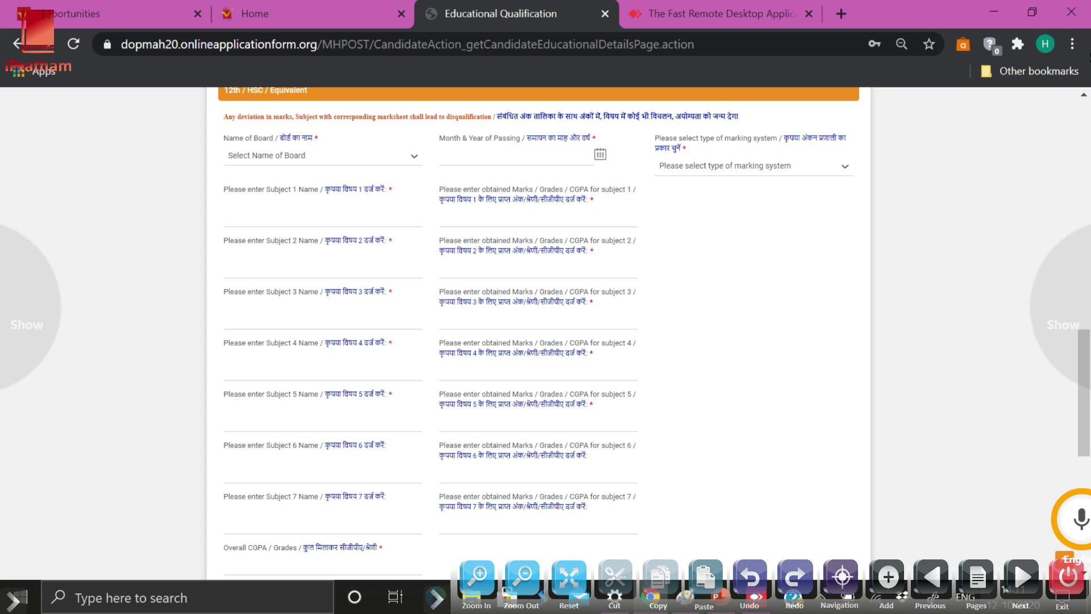
{"action": "mouse_move", "coordinate": [224, 102]}
{"action": "left_mouse_down"}
{"action": "mouse_move", "coordinate": [325, 85]}
{"action": "mouse_move", "coordinate": [208, 96]}
{"action": "mouse_move", "coordinate": [243, 103]}
{"action": "left_mouse_up"}
{"action": "left_click_drag", "start_coordinate": [355, 162], "coordinate": [393, 140]}
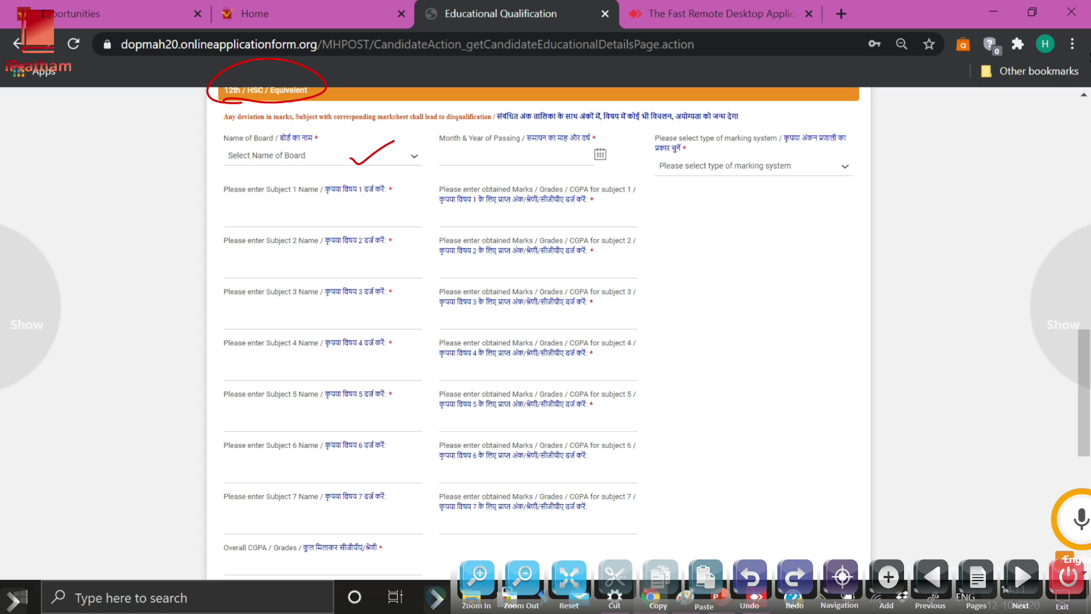
{"action": "mouse_move", "coordinate": [614, 141]}
{"action": "left_mouse_down"}
{"action": "mouse_move", "coordinate": [576, 154]}
{"action": "mouse_move", "coordinate": [596, 142]}
{"action": "left_mouse_up"}
{"action": "mouse_move", "coordinate": [792, 162]}
{"action": "left_mouse_down"}
{"action": "mouse_move", "coordinate": [710, 148]}
{"action": "mouse_move", "coordinate": [786, 171]}
{"action": "mouse_move", "coordinate": [804, 152]}
{"action": "left_mouse_up"}
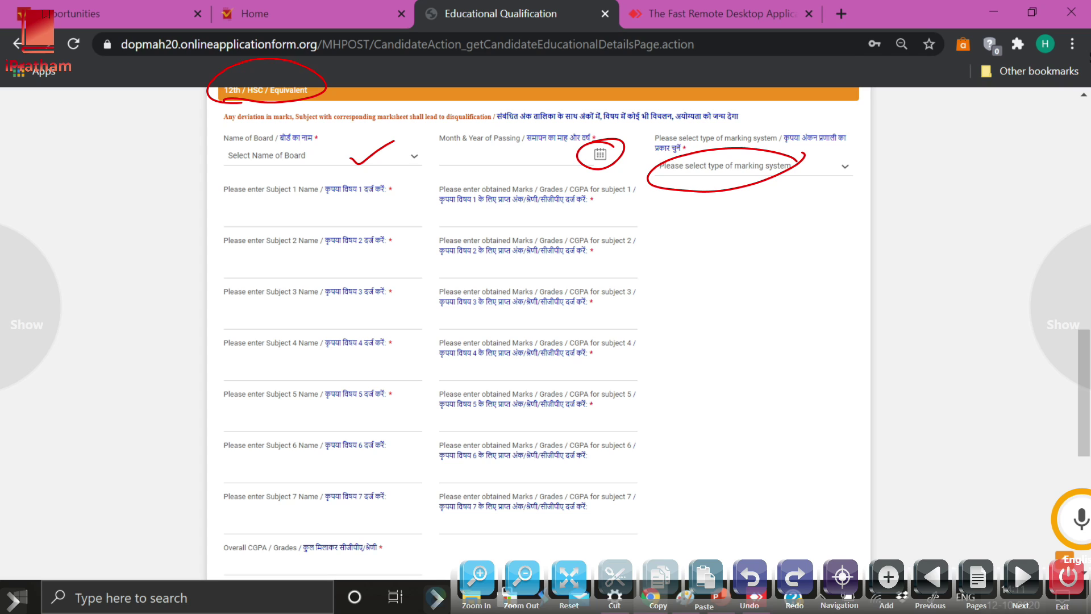
Tick the 12th Subject 1 to 6 name fields and draw a vertical line down the obtained marks column
{"action": "left_click_drag", "start_coordinate": [362, 220], "coordinate": [410, 201]}
{"action": "left_click_drag", "start_coordinate": [371, 267], "coordinate": [409, 253]}
{"action": "left_click_drag", "start_coordinate": [379, 315], "coordinate": [413, 303]}
{"action": "left_click_drag", "start_coordinate": [382, 364], "coordinate": [416, 351]}
{"action": "left_click_drag", "start_coordinate": [379, 419], "coordinate": [411, 417]}
{"action": "left_click_drag", "start_coordinate": [379, 469], "coordinate": [431, 438]}
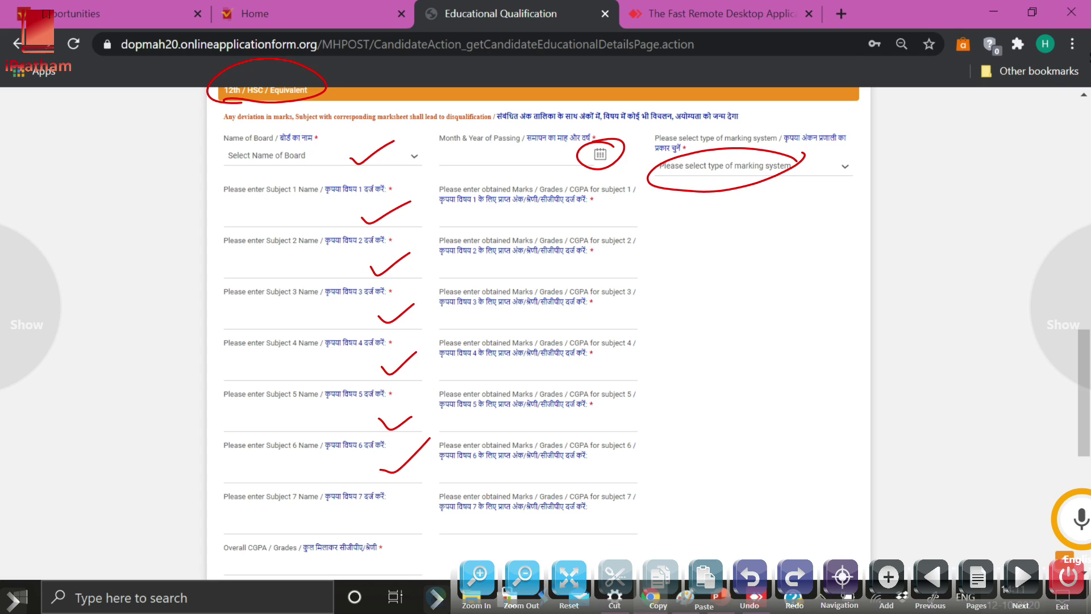
{"action": "left_click_drag", "start_coordinate": [574, 205], "coordinate": [560, 514]}
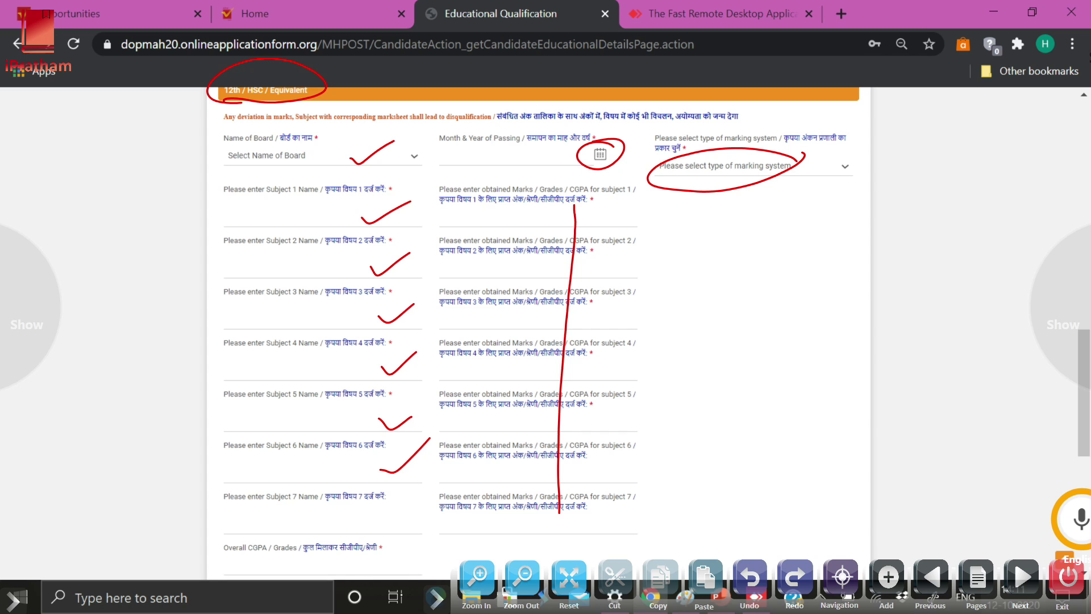
Bring up the end of the qualification form and underline the question about the local language studied and passed in 12th Standard
{"action": "key", "text": "F11"}
{"action": "scroll", "coordinate": [539, 318], "scroll_direction": "down", "scroll_amount": 5}
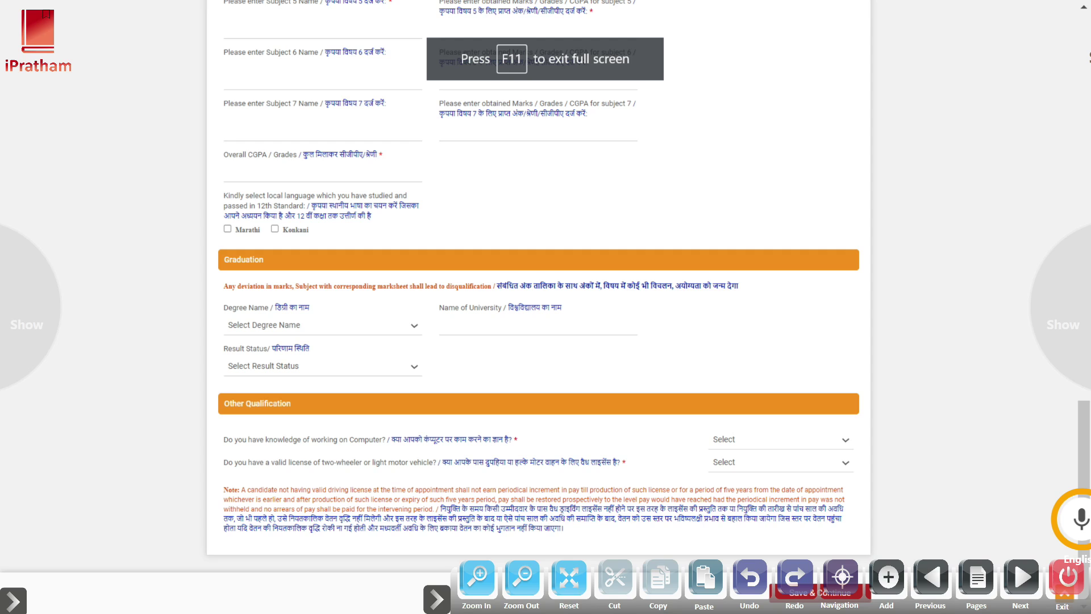
{"action": "left_click_drag", "start_coordinate": [278, 199], "coordinate": [425, 200]}
{"action": "left_click_drag", "start_coordinate": [225, 215], "coordinate": [305, 210]}
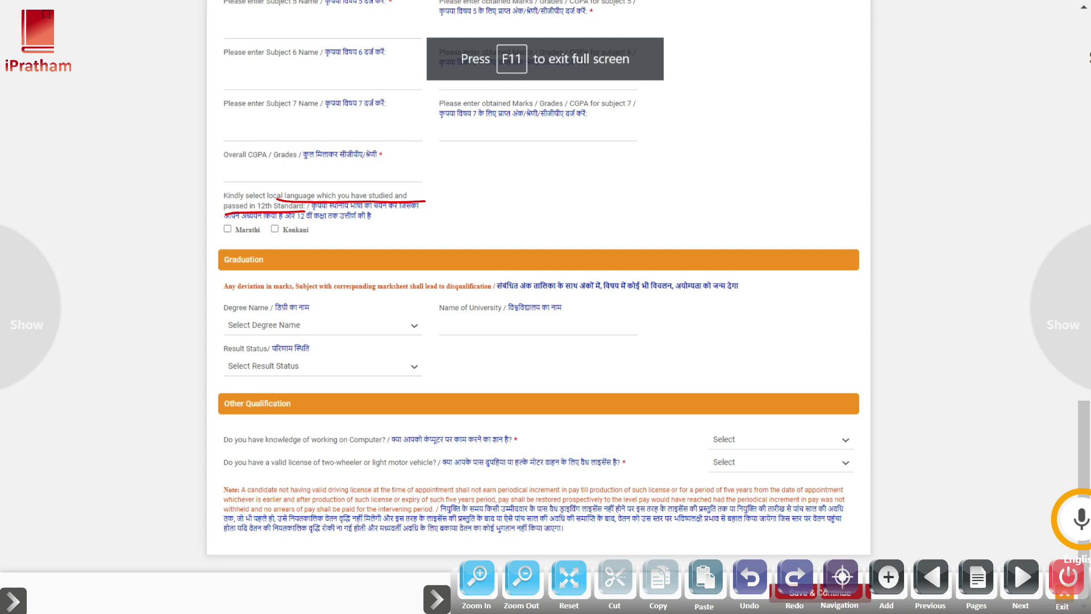
Star the local language question, circle the Graduation heading, underline its marks deviation warning, and write an underlined "optional" above the section
{"action": "left_click_drag", "start_coordinate": [412, 195], "coordinate": [428, 197]}
{"action": "mouse_move", "coordinate": [229, 272]}
{"action": "left_mouse_down"}
{"action": "mouse_move", "coordinate": [267, 267]}
{"action": "mouse_move", "coordinate": [225, 272]}
{"action": "left_mouse_up"}
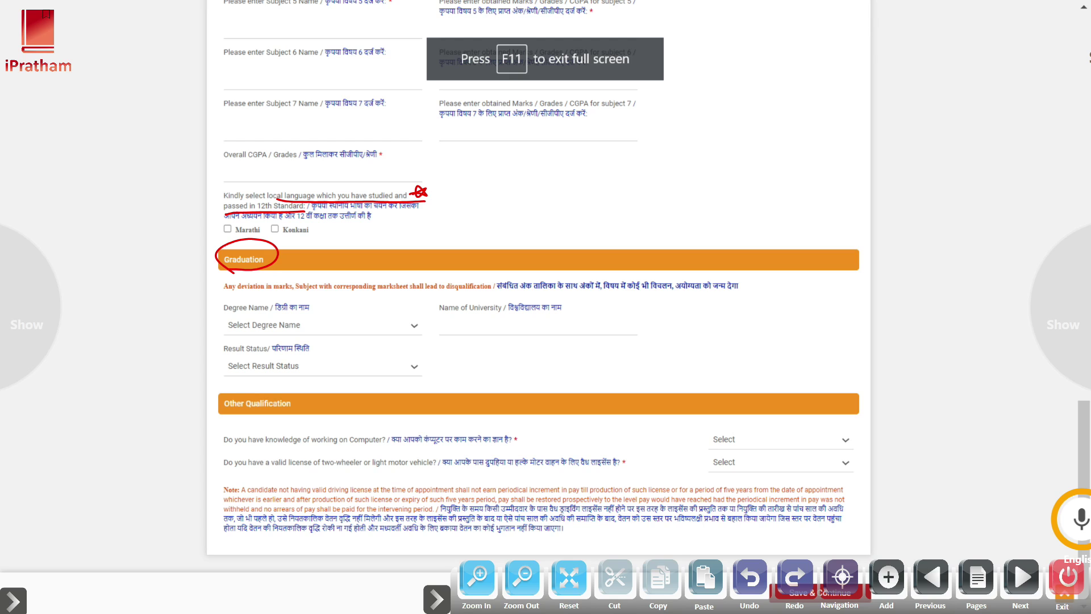
{"action": "left_click_drag", "start_coordinate": [235, 300], "coordinate": [484, 293]}
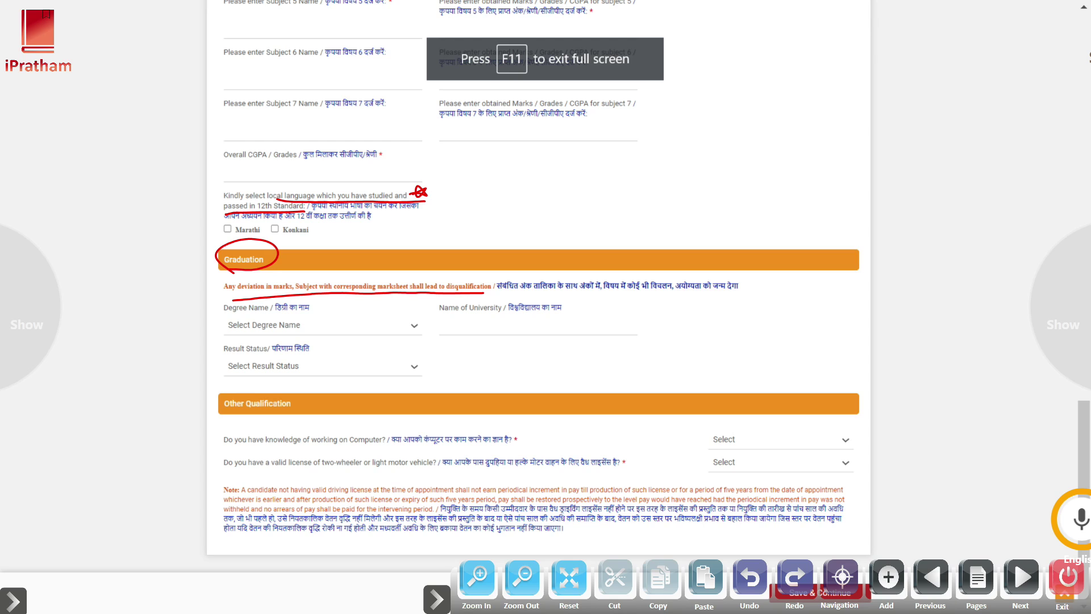
{"action": "left_click_drag", "start_coordinate": [309, 243], "coordinate": [427, 214]}
{"action": "left_click_drag", "start_coordinate": [353, 250], "coordinate": [462, 222]}
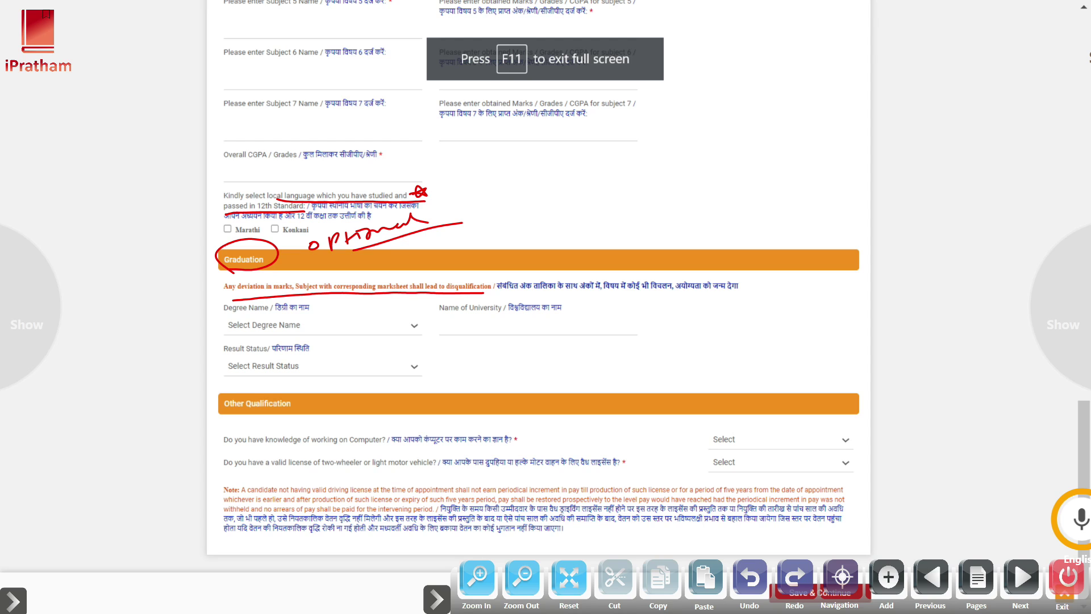
Write a circled "Yes" in the computer knowledge answer and annotate the vehicle licence answer under Other Qualification
{"action": "mouse_move", "coordinate": [755, 427]}
{"action": "left_mouse_down"}
{"action": "mouse_move", "coordinate": [749, 449]}
{"action": "mouse_move", "coordinate": [756, 438]}
{"action": "left_mouse_up"}
{"action": "mouse_move", "coordinate": [763, 438]}
{"action": "left_mouse_down"}
{"action": "mouse_move", "coordinate": [768, 446]}
{"action": "mouse_move", "coordinate": [785, 431]}
{"action": "mouse_move", "coordinate": [800, 442]}
{"action": "mouse_move", "coordinate": [740, 433]}
{"action": "left_mouse_up"}
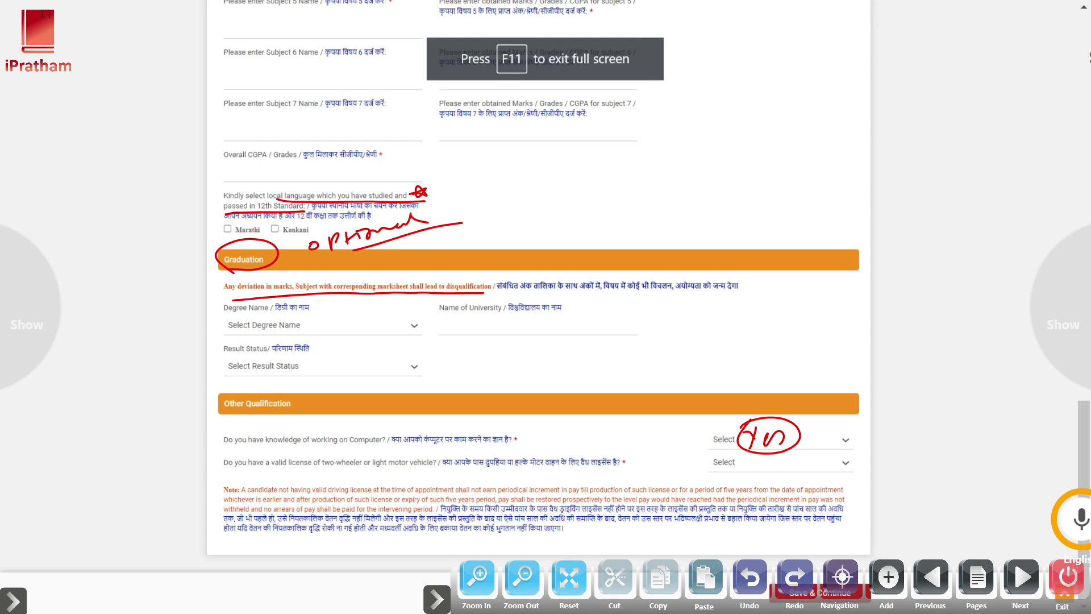
{"action": "mouse_move", "coordinate": [748, 458]}
{"action": "left_mouse_down"}
{"action": "mouse_move", "coordinate": [759, 464]}
{"action": "mouse_move", "coordinate": [742, 479]}
{"action": "mouse_move", "coordinate": [772, 462]}
{"action": "mouse_move", "coordinate": [812, 470]}
{"action": "mouse_move", "coordinate": [817, 453]}
{"action": "left_mouse_up"}
{"action": "mouse_move", "coordinate": [824, 457]}
{"action": "left_mouse_down"}
{"action": "mouse_move", "coordinate": [824, 467]}
{"action": "mouse_move", "coordinate": [824, 457]}
{"action": "left_mouse_up"}
{"action": "left_click_drag", "start_coordinate": [796, 459], "coordinate": [802, 451]}
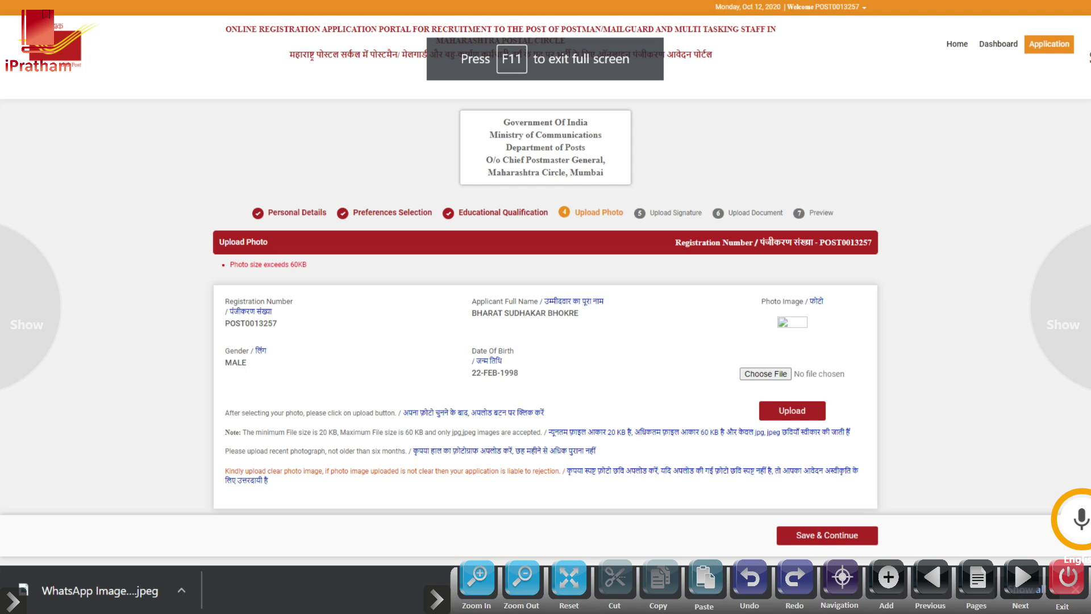
Tick the Personal Details, Preferences Selection and Educational Qualification stages and circle the Upload Photo stage
{"action": "left_click_drag", "start_coordinate": [280, 199], "coordinate": [347, 161]}
{"action": "left_click_drag", "start_coordinate": [380, 195], "coordinate": [441, 168]}
{"action": "left_click_drag", "start_coordinate": [485, 198], "coordinate": [550, 178]}
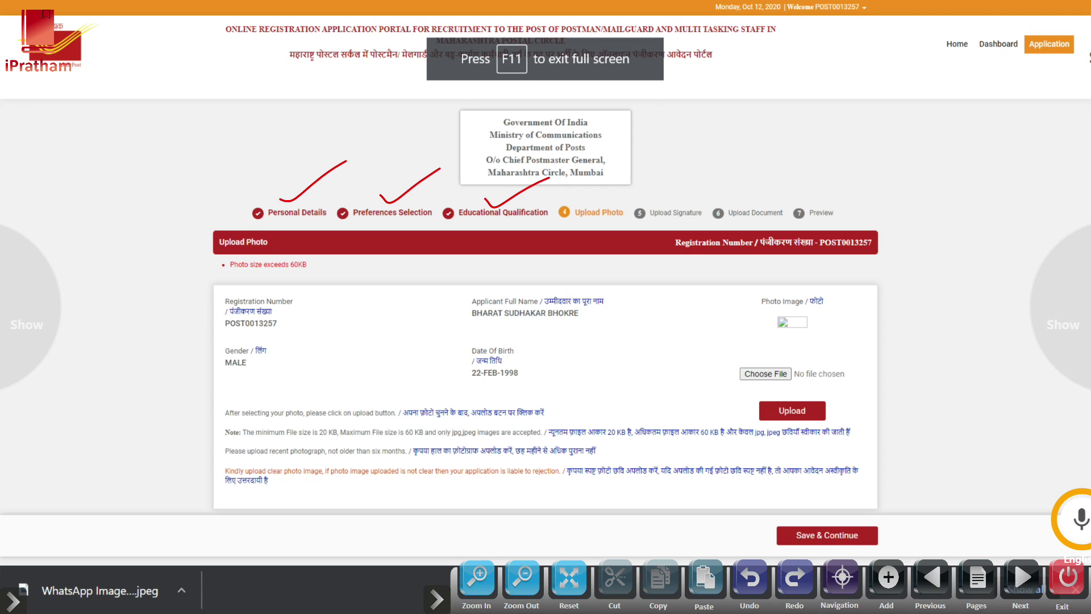
{"action": "mouse_move", "coordinate": [611, 199]}
{"action": "left_mouse_down"}
{"action": "mouse_move", "coordinate": [551, 205]}
{"action": "mouse_move", "coordinate": [624, 200]}
{"action": "mouse_move", "coordinate": [562, 210]}
{"action": "left_mouse_up"}
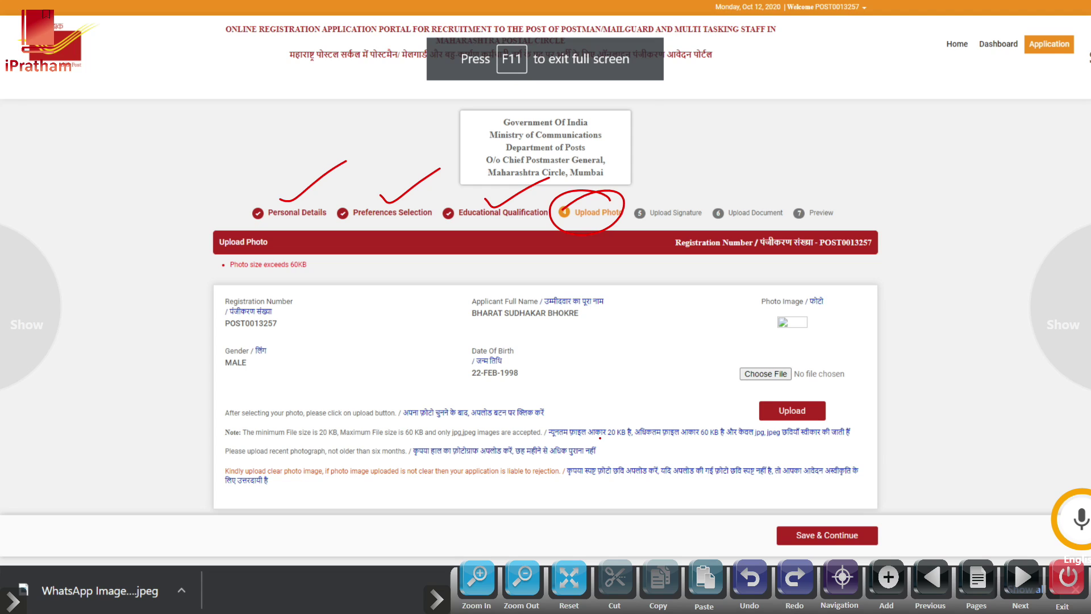
Circle the 20 KB and 60 KB photo size limits and write a circled "20-60 Kb" above the note
{"action": "mouse_move", "coordinate": [600, 438]}
{"action": "left_mouse_down"}
{"action": "mouse_move", "coordinate": [629, 419]}
{"action": "mouse_move", "coordinate": [602, 437]}
{"action": "left_mouse_up"}
{"action": "mouse_move", "coordinate": [698, 425]}
{"action": "left_mouse_down"}
{"action": "mouse_move", "coordinate": [721, 424]}
{"action": "mouse_move", "coordinate": [696, 422]}
{"action": "left_mouse_up"}
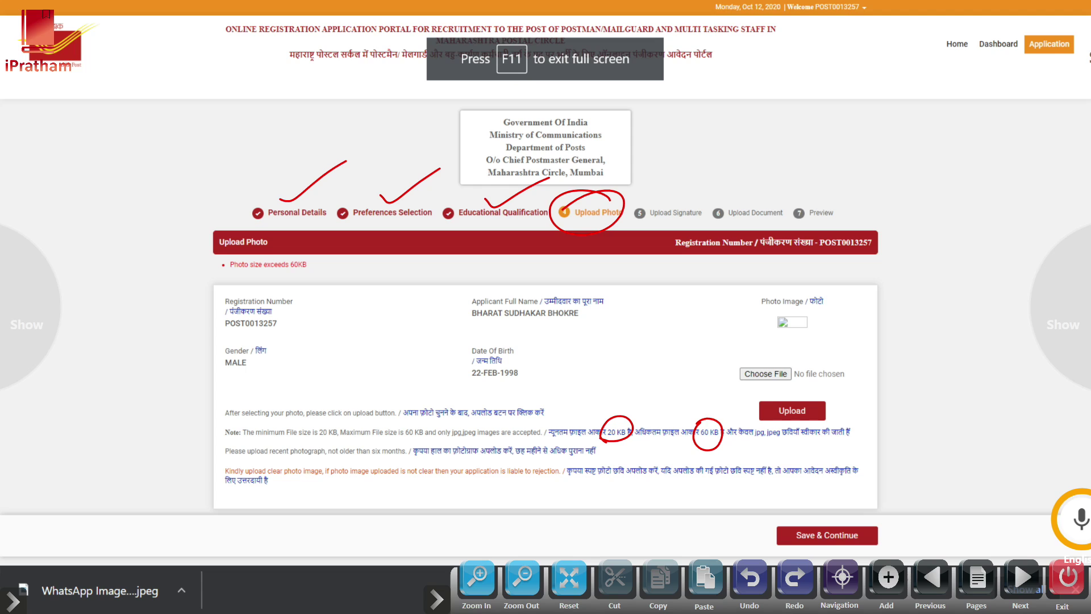
{"action": "mouse_move", "coordinate": [538, 366]}
{"action": "left_mouse_down"}
{"action": "mouse_move", "coordinate": [543, 387]}
{"action": "mouse_move", "coordinate": [596, 364]}
{"action": "mouse_move", "coordinate": [606, 373]}
{"action": "mouse_move", "coordinate": [623, 357]}
{"action": "left_mouse_up"}
{"action": "left_click", "coordinate": [622, 357]}
{"action": "mouse_move", "coordinate": [642, 350]}
{"action": "left_mouse_down"}
{"action": "mouse_move", "coordinate": [640, 368]}
{"action": "mouse_move", "coordinate": [660, 366]}
{"action": "left_mouse_up"}
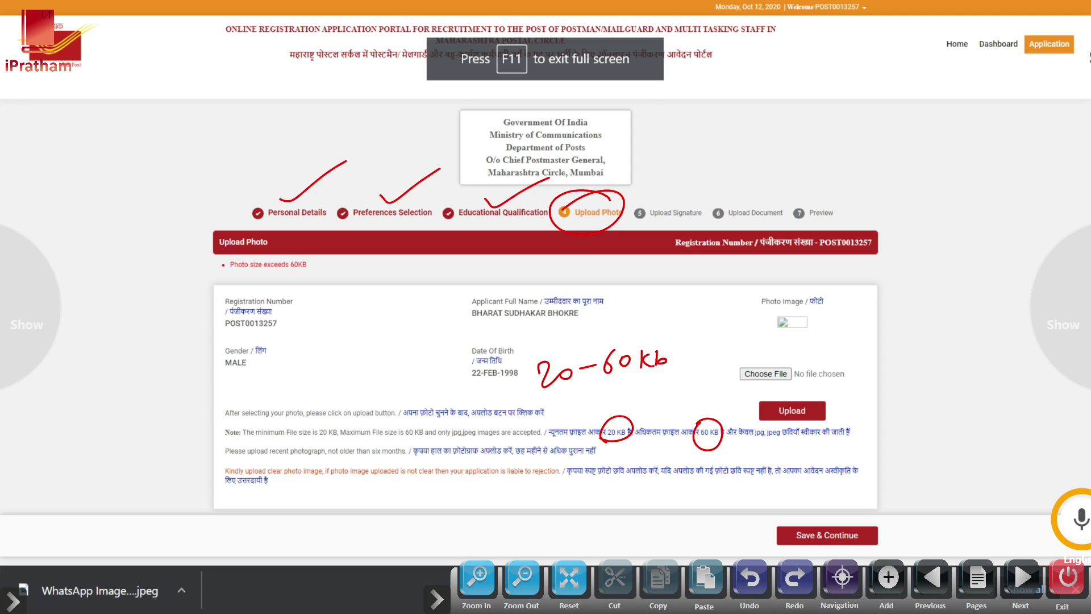
{"action": "mouse_move", "coordinate": [535, 346]}
{"action": "left_mouse_down"}
{"action": "mouse_move", "coordinate": [677, 391]}
{"action": "mouse_move", "coordinate": [537, 341]}
{"action": "left_mouse_up"}
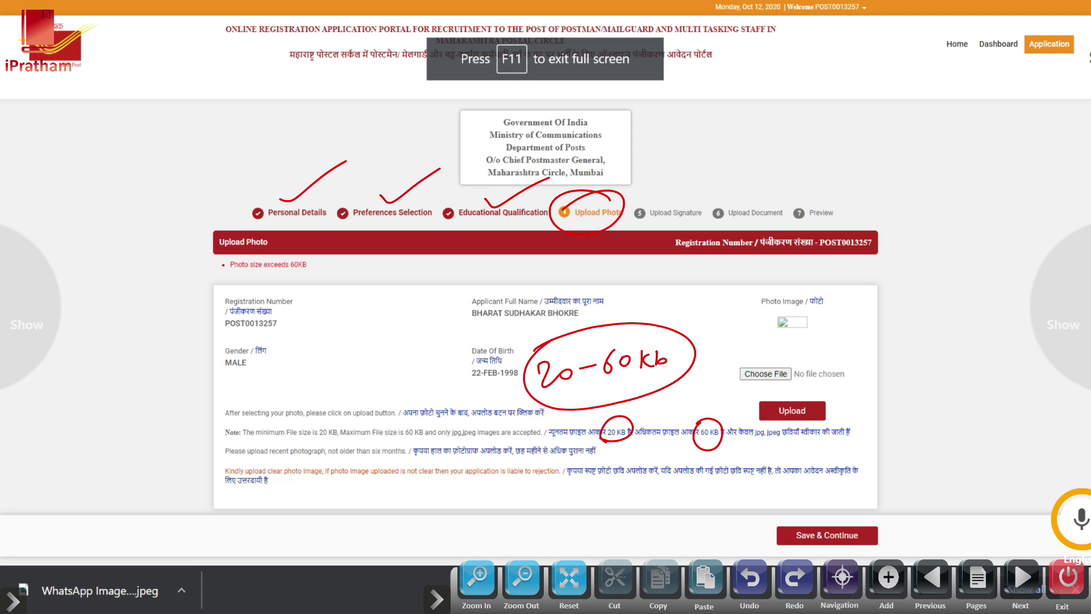
Write "JPG" and "JPEG" in circles beside the photo size note, and tick the photo's Choose File and Upload controls
{"action": "mouse_move", "coordinate": [668, 392]}
{"action": "left_mouse_down"}
{"action": "mouse_move", "coordinate": [659, 408]}
{"action": "mouse_move", "coordinate": [671, 389]}
{"action": "mouse_move", "coordinate": [680, 400]}
{"action": "left_mouse_up"}
{"action": "mouse_move", "coordinate": [689, 392]}
{"action": "left_mouse_down"}
{"action": "mouse_move", "coordinate": [684, 408]}
{"action": "mouse_move", "coordinate": [720, 401]}
{"action": "mouse_move", "coordinate": [708, 400]}
{"action": "left_mouse_up"}
{"action": "mouse_move", "coordinate": [709, 385]}
{"action": "left_mouse_down"}
{"action": "mouse_move", "coordinate": [728, 380]}
{"action": "mouse_move", "coordinate": [729, 401]}
{"action": "mouse_move", "coordinate": [749, 384]}
{"action": "mouse_move", "coordinate": [762, 391]}
{"action": "mouse_move", "coordinate": [659, 376]}
{"action": "mouse_move", "coordinate": [671, 372]}
{"action": "left_mouse_up"}
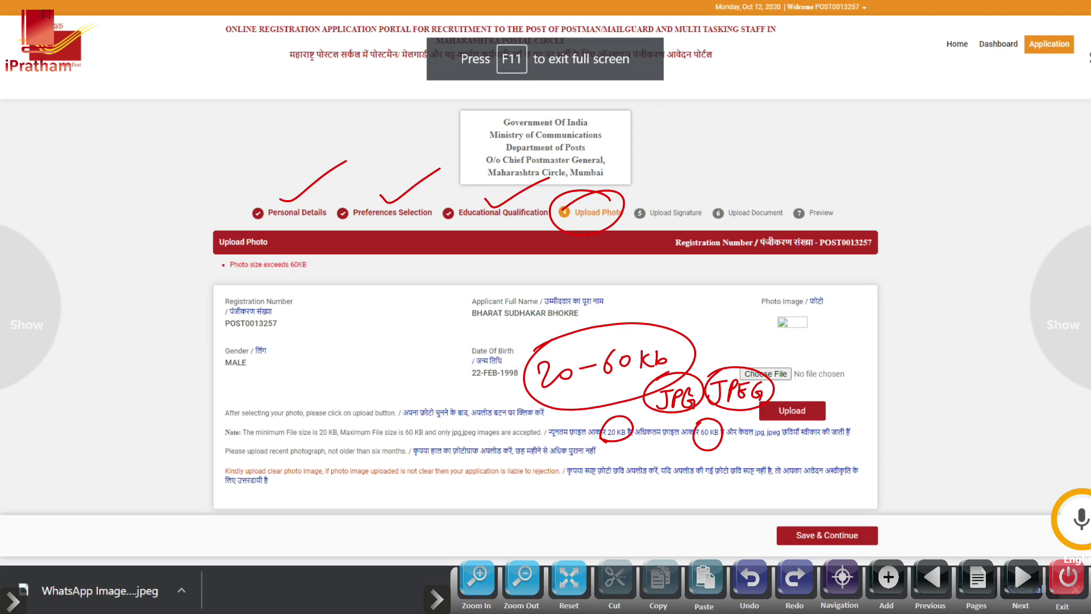
{"action": "left_click_drag", "start_coordinate": [791, 365], "coordinate": [870, 327]}
{"action": "left_click_drag", "start_coordinate": [802, 405], "coordinate": [886, 360]}
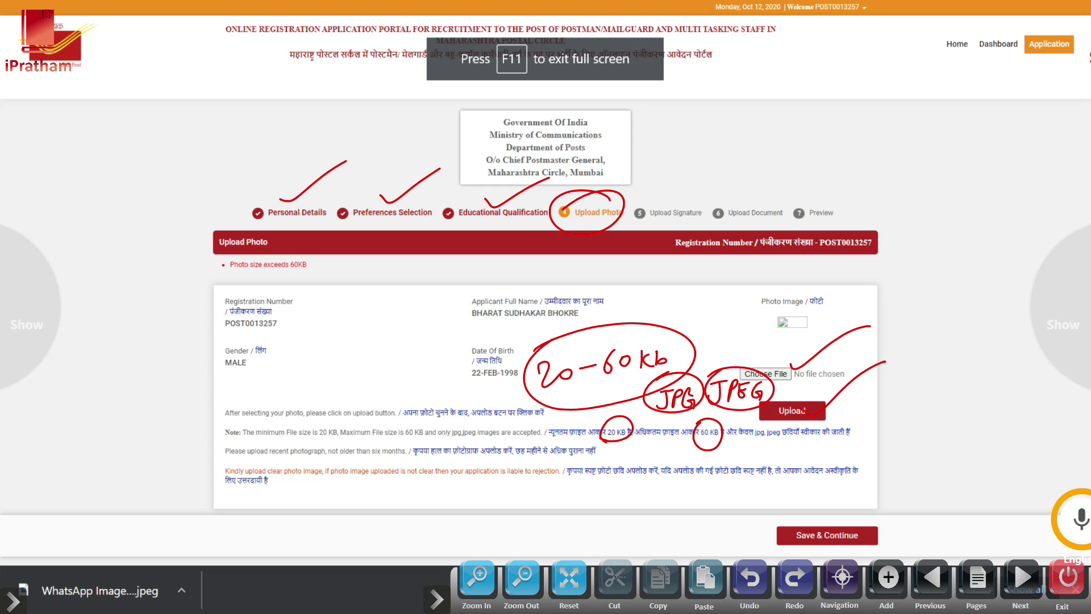
Circle the Upload Signature stage, and on the following page circle the uploaded photo and mark Save & Continue
{"action": "key", "text": "F11"}
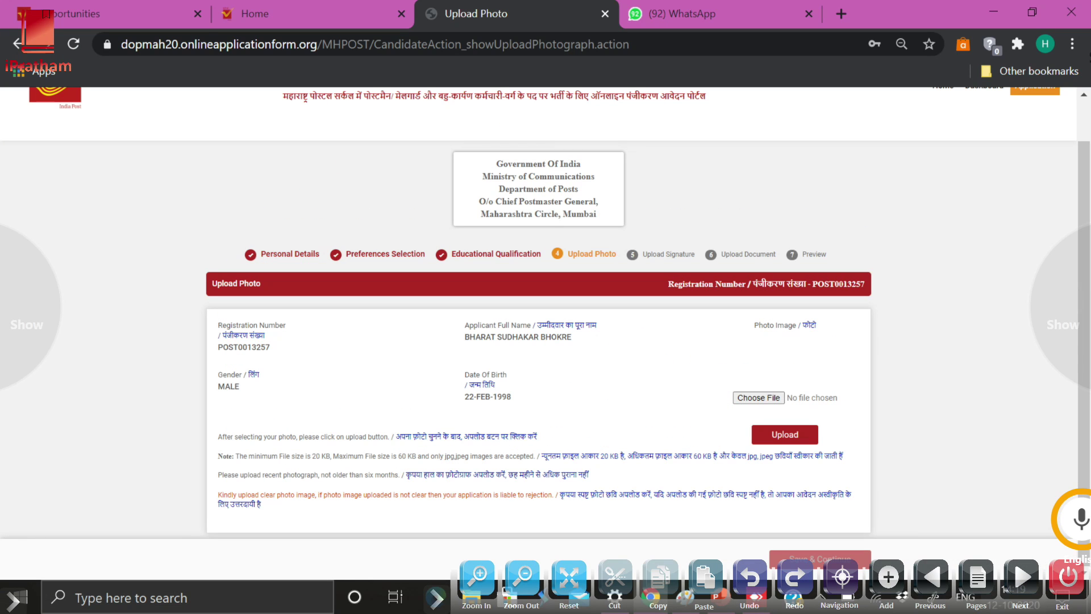
{"action": "mouse_move", "coordinate": [629, 265]}
{"action": "left_mouse_down"}
{"action": "mouse_move", "coordinate": [698, 239]}
{"action": "mouse_move", "coordinate": [632, 271]}
{"action": "left_mouse_up"}
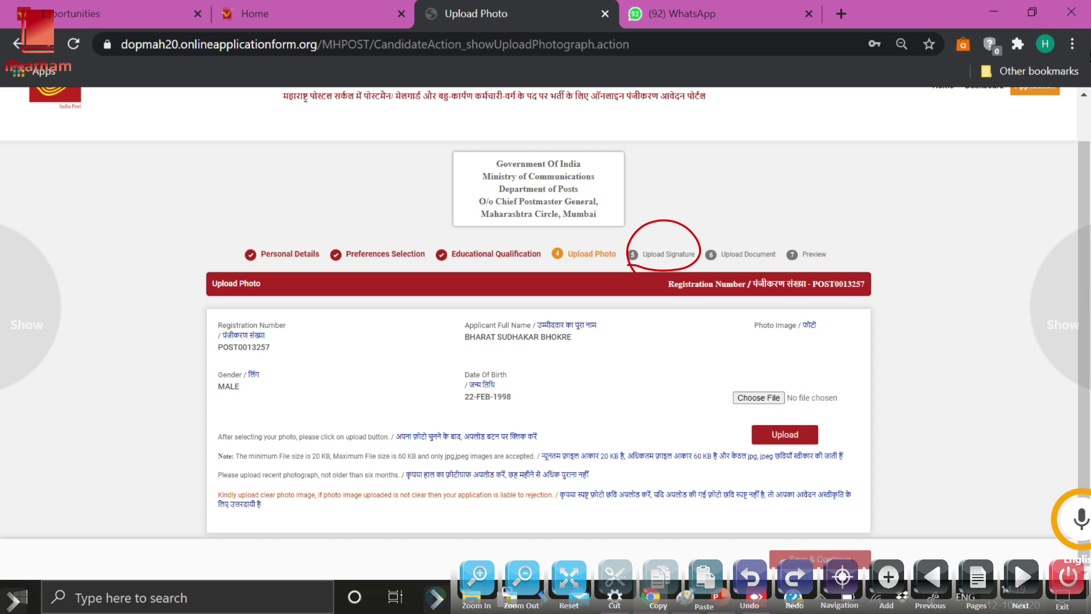
{"action": "left_click", "coordinate": [1026, 573]}
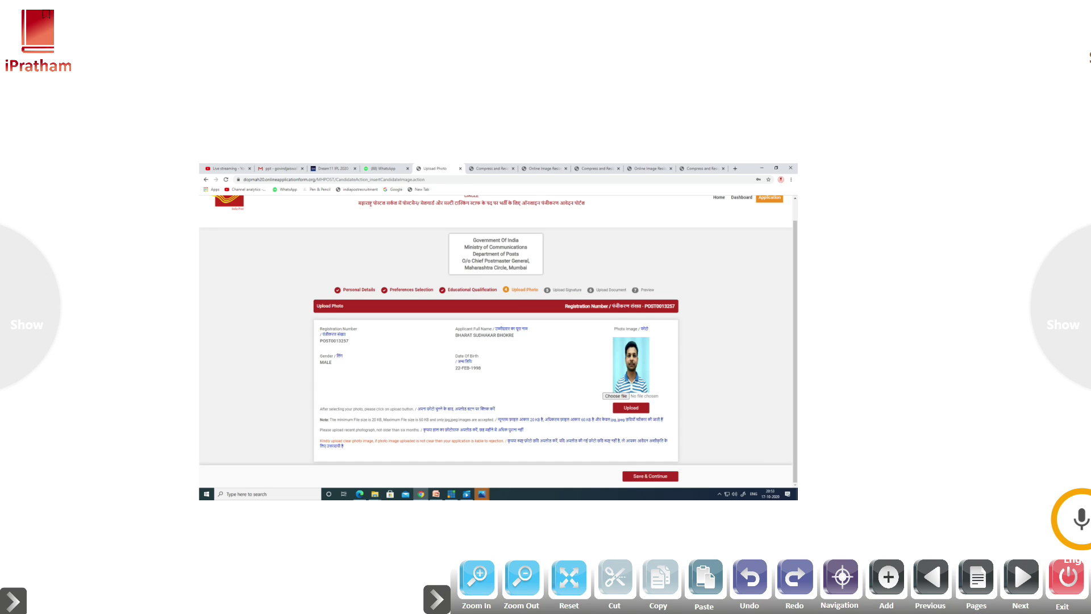
{"action": "mouse_move", "coordinate": [660, 329]}
{"action": "left_mouse_down"}
{"action": "mouse_move", "coordinate": [622, 408]}
{"action": "mouse_move", "coordinate": [641, 314]}
{"action": "left_mouse_up"}
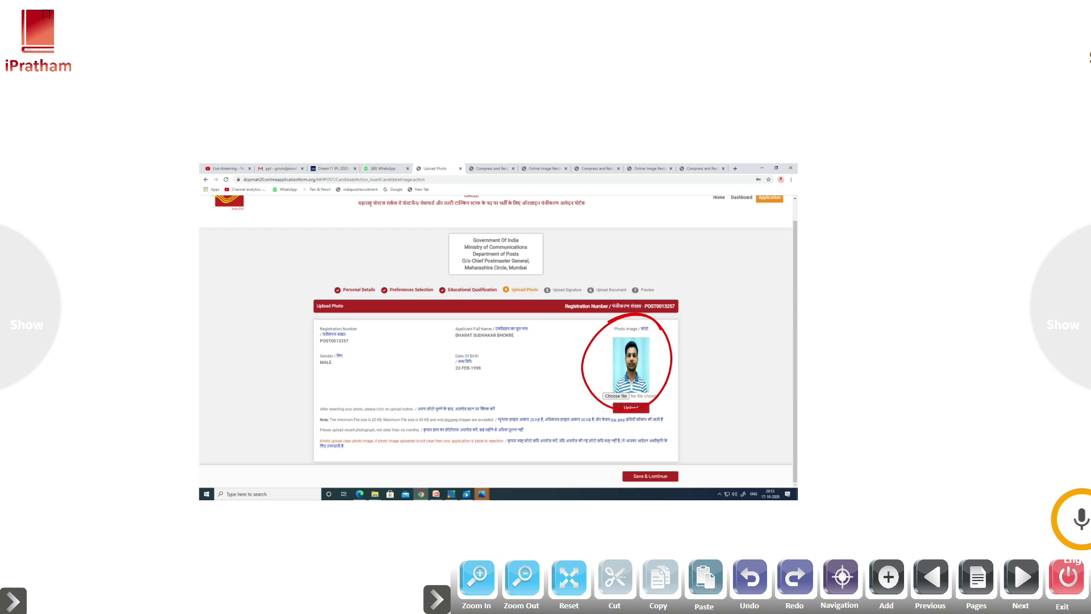
{"action": "mouse_move", "coordinate": [695, 463]}
{"action": "left_mouse_down"}
{"action": "mouse_move", "coordinate": [651, 454]}
{"action": "mouse_move", "coordinate": [698, 462]}
{"action": "left_mouse_up"}
On the following page, circle the Upload Signature stage and write "10-20KB" beside the signature file field
{"action": "left_click", "coordinate": [1023, 576]}
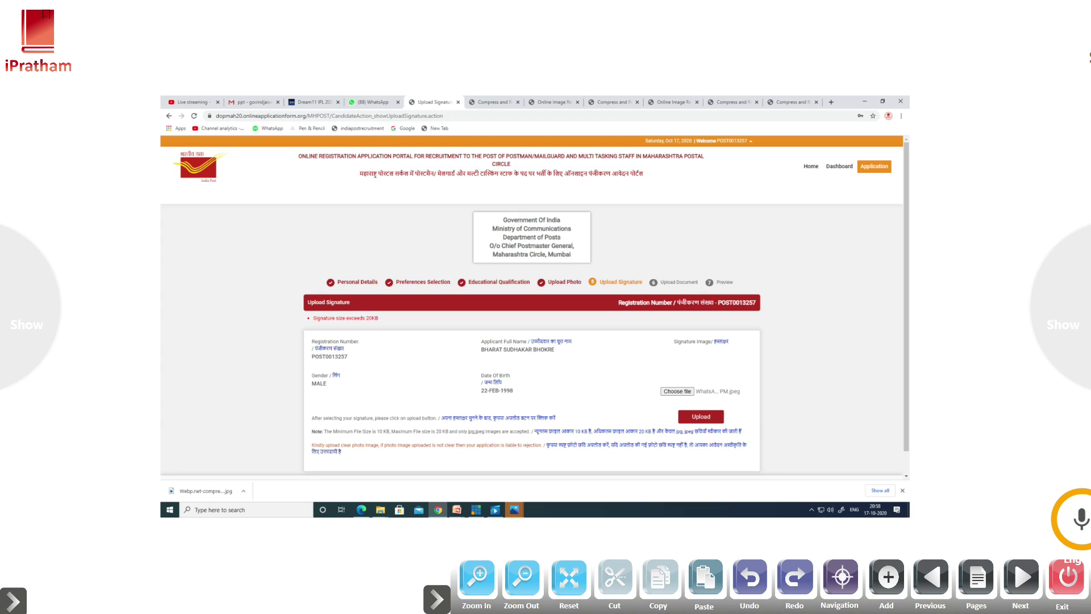
{"action": "mouse_move", "coordinate": [602, 295]}
{"action": "left_mouse_down"}
{"action": "mouse_move", "coordinate": [647, 287]}
{"action": "mouse_move", "coordinate": [594, 292]}
{"action": "left_mouse_up"}
{"action": "mouse_move", "coordinate": [559, 365]}
{"action": "left_mouse_down"}
{"action": "mouse_move", "coordinate": [558, 389]}
{"action": "mouse_move", "coordinate": [576, 383]}
{"action": "mouse_move", "coordinate": [571, 371]}
{"action": "mouse_move", "coordinate": [603, 373]}
{"action": "left_mouse_up"}
{"action": "left_click_drag", "start_coordinate": [613, 362], "coordinate": [613, 386]}
{"action": "mouse_move", "coordinate": [614, 362]}
{"action": "left_mouse_down"}
{"action": "mouse_move", "coordinate": [634, 389]}
{"action": "mouse_move", "coordinate": [636, 370]}
{"action": "mouse_move", "coordinate": [649, 382]}
{"action": "left_mouse_up"}
{"action": "mouse_move", "coordinate": [661, 363]}
{"action": "left_mouse_down"}
{"action": "mouse_move", "coordinate": [652, 374]}
{"action": "mouse_move", "coordinate": [670, 382]}
{"action": "left_mouse_up"}
{"action": "left_click_drag", "start_coordinate": [670, 358], "coordinate": [665, 380]}
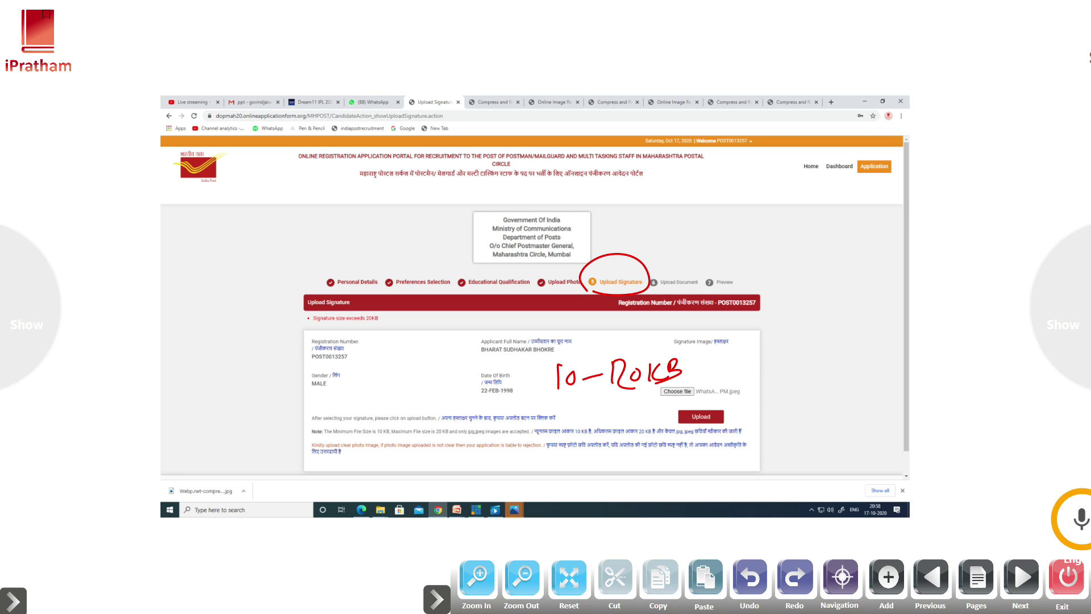
Write a circled "10-20 KB" above the signature form, underline the accepted formats, and write ".jpg" and ".jpeg" below the size
{"action": "mouse_move", "coordinate": [703, 225]}
{"action": "left_mouse_down"}
{"action": "mouse_move", "coordinate": [702, 255]}
{"action": "mouse_move", "coordinate": [716, 230]}
{"action": "mouse_move", "coordinate": [743, 232]}
{"action": "left_mouse_up"}
{"action": "left_click_drag", "start_coordinate": [751, 224], "coordinate": [800, 228]}
{"action": "left_click", "coordinate": [799, 212]}
{"action": "left_click_drag", "start_coordinate": [816, 212], "coordinate": [822, 221]}
{"action": "mouse_move", "coordinate": [823, 203]}
{"action": "left_mouse_down"}
{"action": "mouse_move", "coordinate": [836, 212]}
{"action": "mouse_move", "coordinate": [823, 226]}
{"action": "left_mouse_up"}
{"action": "mouse_move", "coordinate": [690, 209]}
{"action": "left_mouse_down"}
{"action": "mouse_move", "coordinate": [683, 220]}
{"action": "mouse_move", "coordinate": [791, 262]}
{"action": "mouse_move", "coordinate": [699, 198]}
{"action": "left_mouse_up"}
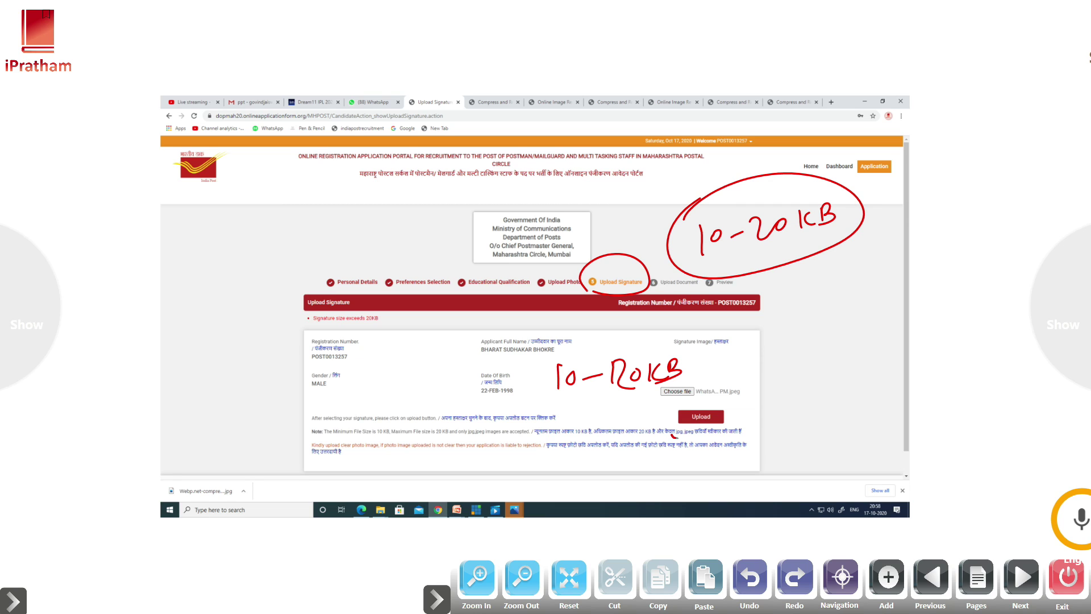
{"action": "left_click_drag", "start_coordinate": [676, 437], "coordinate": [708, 435]}
{"action": "mouse_move", "coordinate": [782, 280]}
{"action": "left_mouse_down"}
{"action": "mouse_move", "coordinate": [772, 295]}
{"action": "mouse_move", "coordinate": [798, 288]}
{"action": "mouse_move", "coordinate": [798, 301]}
{"action": "mouse_move", "coordinate": [778, 352]}
{"action": "mouse_move", "coordinate": [821, 332]}
{"action": "mouse_move", "coordinate": [816, 355]}
{"action": "left_mouse_up"}
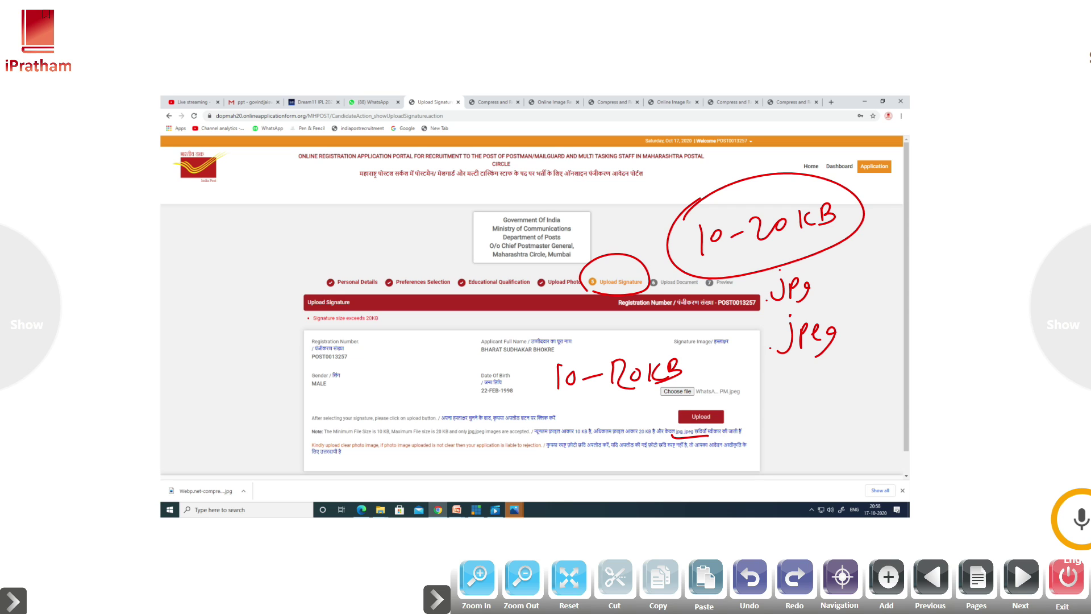
On the following page, circle the uploaded signature image and Save & Continue
{"action": "left_click", "coordinate": [1021, 578]}
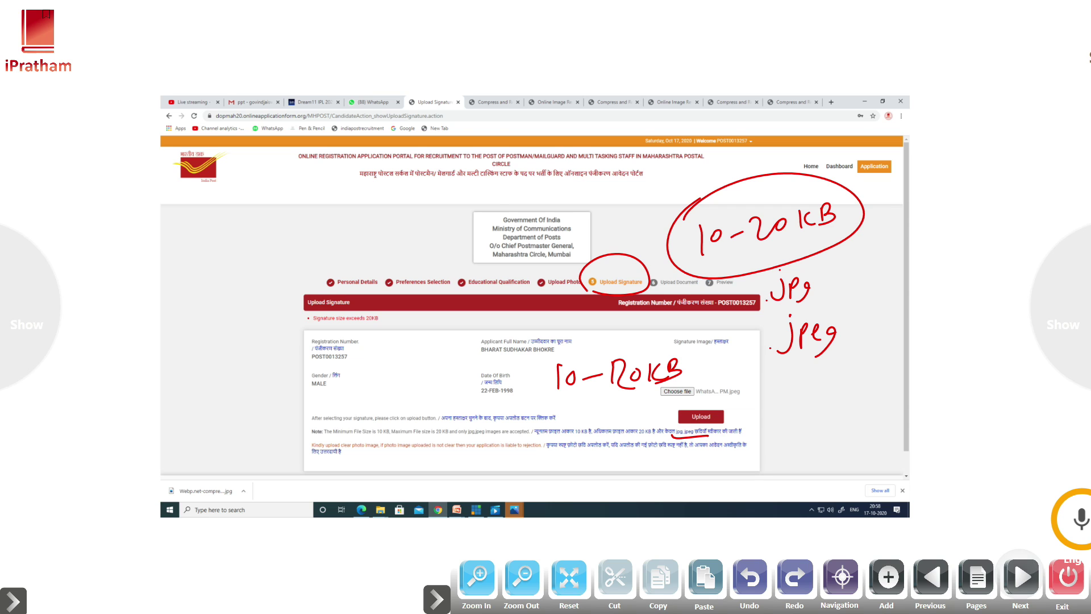
{"action": "mouse_move", "coordinate": [705, 323]}
{"action": "left_mouse_down"}
{"action": "mouse_move", "coordinate": [774, 335]}
{"action": "mouse_move", "coordinate": [730, 301]}
{"action": "left_mouse_up"}
{"action": "mouse_move", "coordinate": [759, 486]}
{"action": "left_mouse_down"}
{"action": "mouse_move", "coordinate": [815, 472]}
{"action": "mouse_move", "coordinate": [739, 452]}
{"action": "left_mouse_up"}
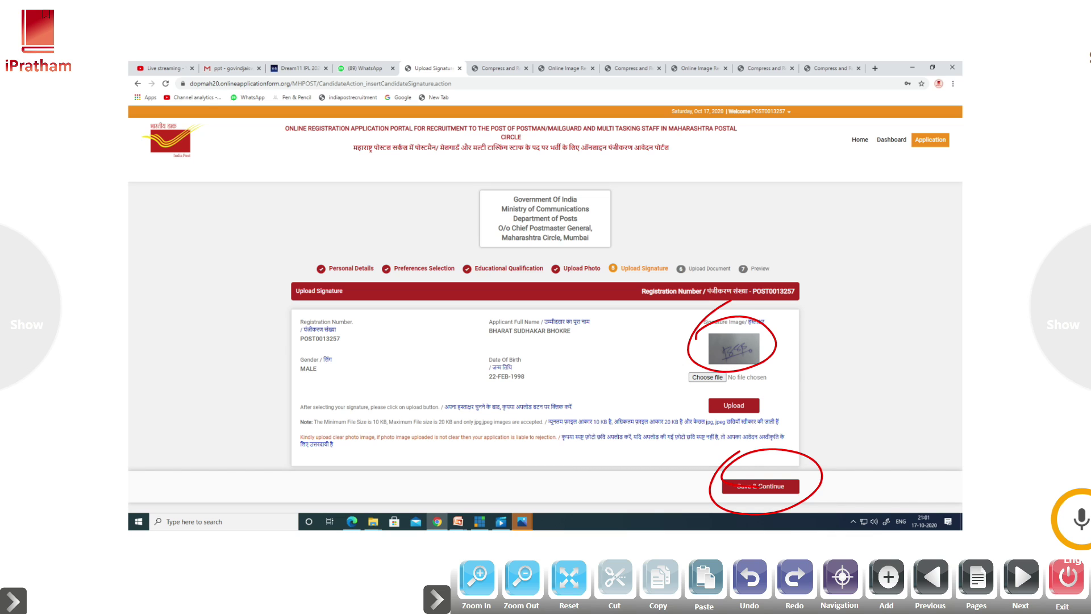
On the following page, circle the Upload Document stage and underline the note about verifying the document before uploading
{"action": "left_click", "coordinate": [1021, 578]}
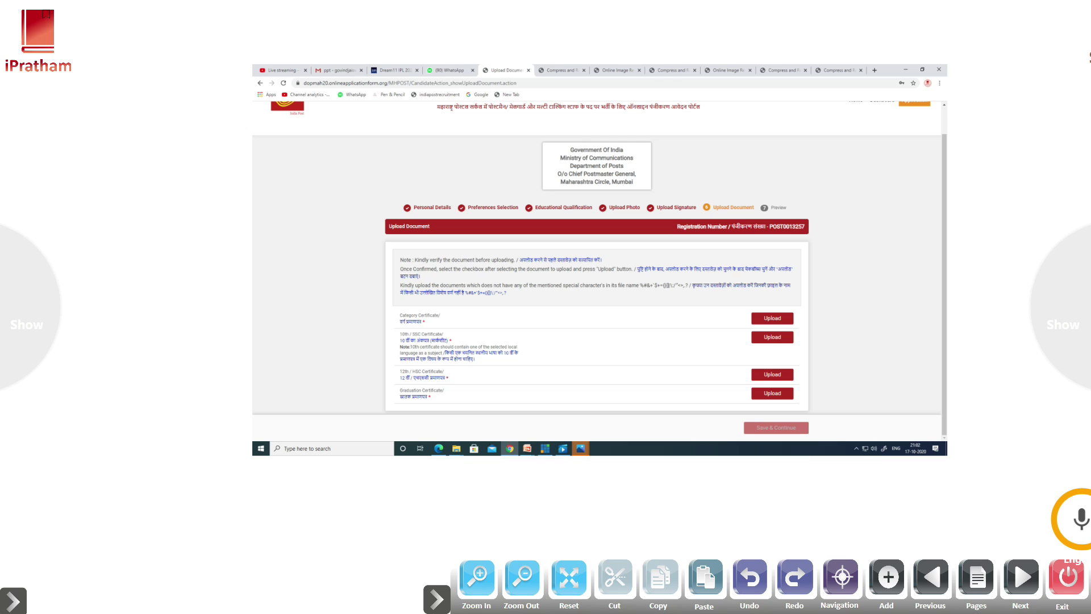
{"action": "mouse_move", "coordinate": [708, 194]}
{"action": "left_mouse_down"}
{"action": "mouse_move", "coordinate": [759, 202]}
{"action": "mouse_move", "coordinate": [738, 226]}
{"action": "left_mouse_up"}
{"action": "left_click_drag", "start_coordinate": [421, 264], "coordinate": [515, 265]}
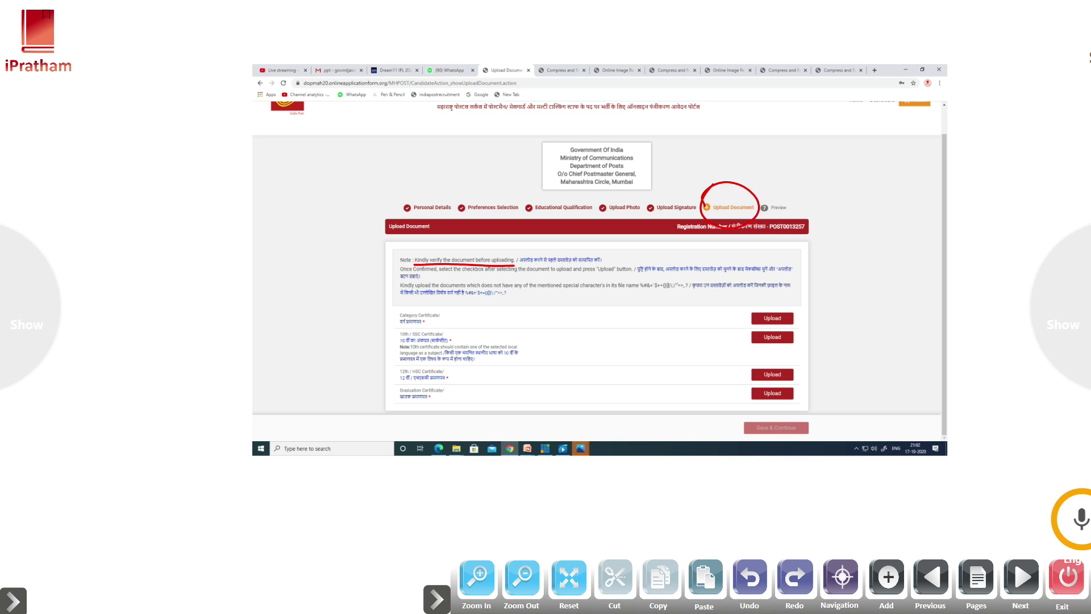
Circle the category, 10th, 12th and graduation certificate entries and the 10th language note, and tick the graduation entry
{"action": "mouse_move", "coordinate": [395, 321]}
{"action": "left_mouse_down"}
{"action": "mouse_move", "coordinate": [398, 312]}
{"action": "mouse_move", "coordinate": [452, 324]}
{"action": "mouse_move", "coordinate": [402, 312]}
{"action": "mouse_move", "coordinate": [397, 333]}
{"action": "mouse_move", "coordinate": [459, 350]}
{"action": "mouse_move", "coordinate": [436, 328]}
{"action": "left_mouse_up"}
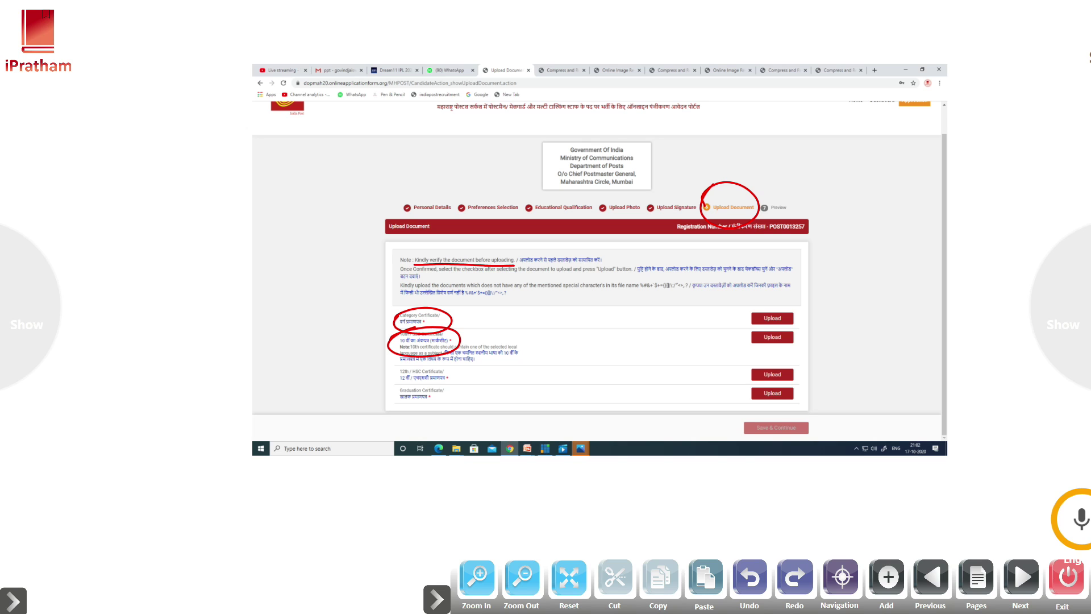
{"action": "mouse_move", "coordinate": [459, 341]}
{"action": "left_mouse_down"}
{"action": "mouse_move", "coordinate": [542, 355]}
{"action": "mouse_move", "coordinate": [392, 359]}
{"action": "mouse_move", "coordinate": [457, 340]}
{"action": "left_mouse_up"}
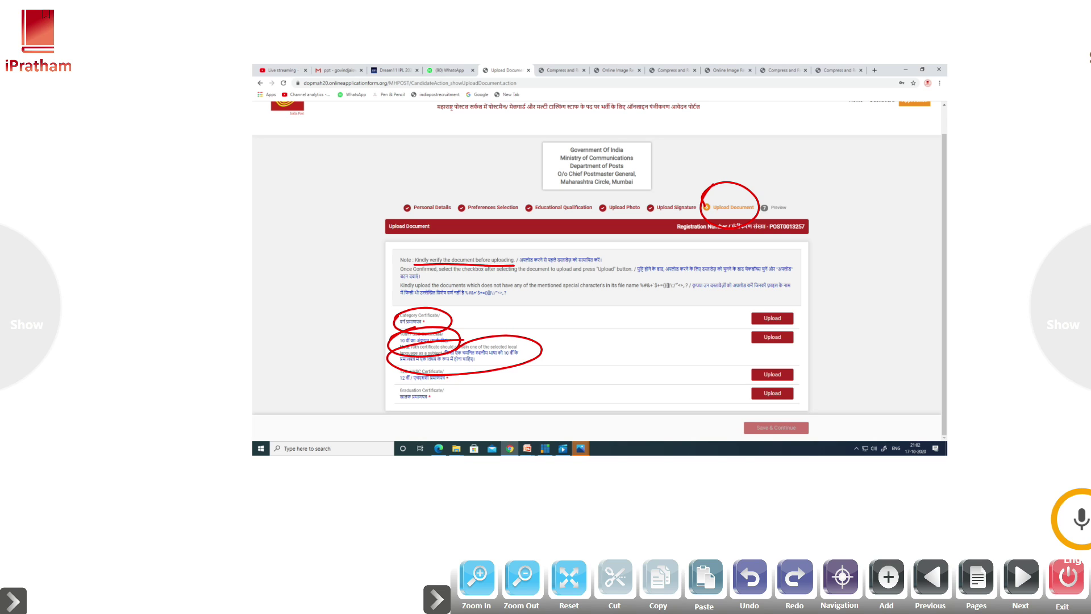
{"action": "mouse_move", "coordinate": [392, 375]}
{"action": "left_mouse_down"}
{"action": "mouse_move", "coordinate": [421, 359]}
{"action": "mouse_move", "coordinate": [397, 366]}
{"action": "mouse_move", "coordinate": [459, 387]}
{"action": "mouse_move", "coordinate": [388, 392]}
{"action": "left_mouse_up"}
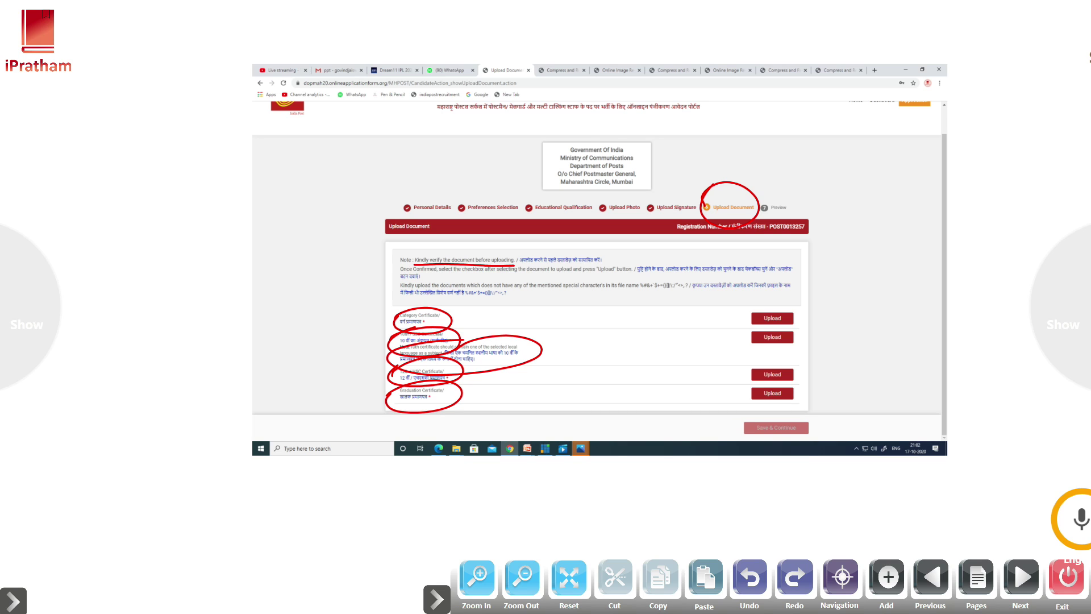
{"action": "left_click_drag", "start_coordinate": [357, 395], "coordinate": [425, 389]}
Circle the Upload control of each of the four certificates
{"action": "mouse_move", "coordinate": [741, 312]}
{"action": "left_mouse_down"}
{"action": "mouse_move", "coordinate": [745, 303]}
{"action": "mouse_move", "coordinate": [799, 320]}
{"action": "mouse_move", "coordinate": [762, 296]}
{"action": "left_mouse_up"}
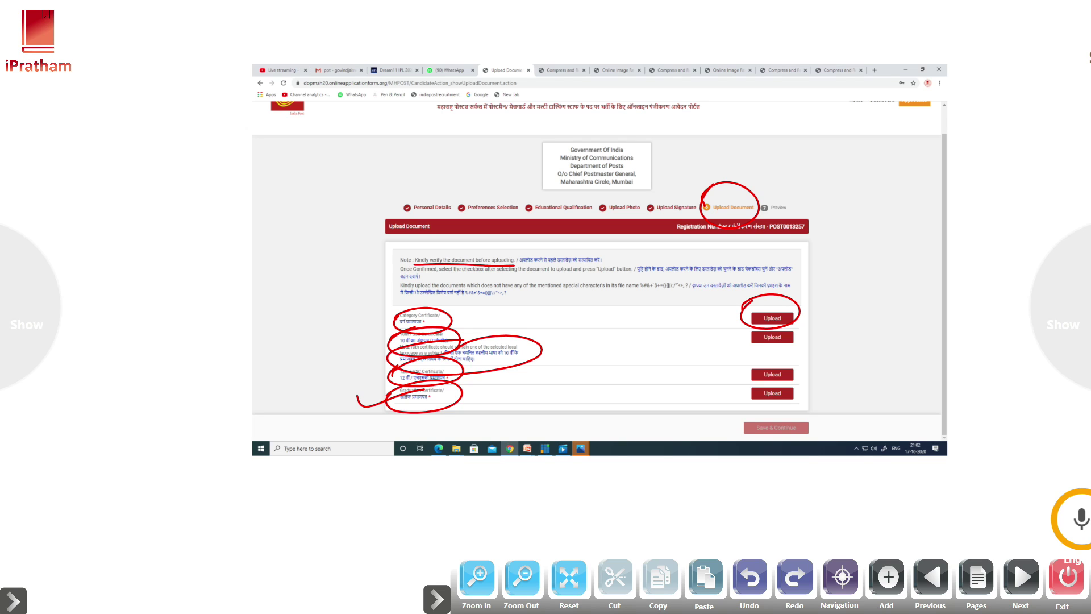
{"action": "mouse_move", "coordinate": [745, 344]}
{"action": "left_mouse_down"}
{"action": "mouse_move", "coordinate": [742, 336]}
{"action": "mouse_move", "coordinate": [803, 349]}
{"action": "mouse_move", "coordinate": [753, 329]}
{"action": "left_mouse_up"}
{"action": "mouse_move", "coordinate": [742, 367]}
{"action": "left_mouse_down"}
{"action": "mouse_move", "coordinate": [798, 359]}
{"action": "mouse_move", "coordinate": [740, 382]}
{"action": "mouse_move", "coordinate": [762, 355]}
{"action": "left_mouse_up"}
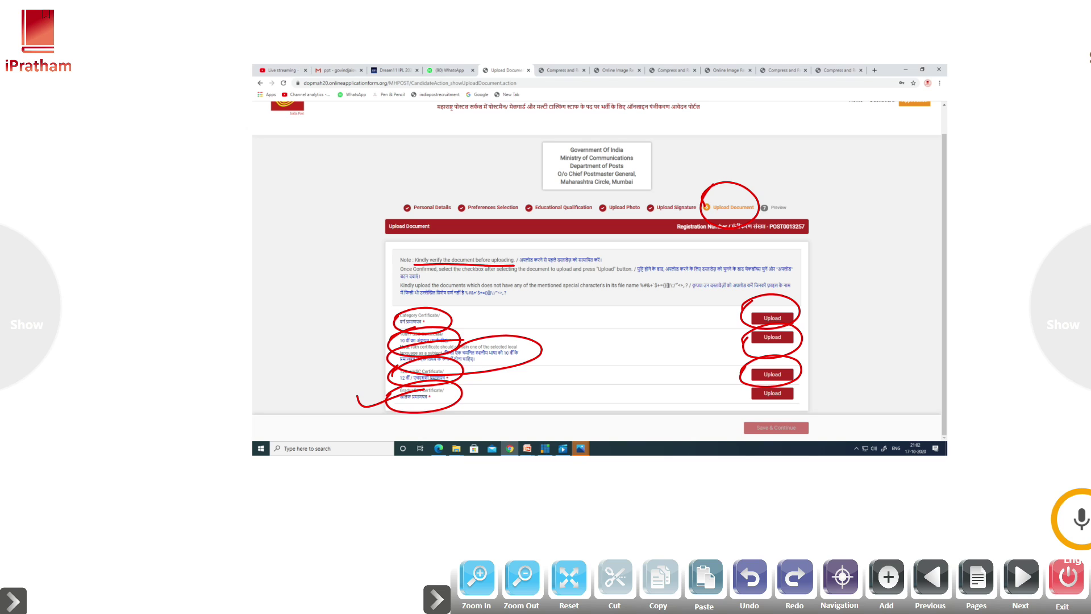
{"action": "mouse_move", "coordinate": [741, 394]}
{"action": "left_mouse_down"}
{"action": "mouse_move", "coordinate": [761, 380]}
{"action": "mouse_move", "coordinate": [781, 412]}
{"action": "mouse_move", "coordinate": [739, 398]}
{"action": "mouse_move", "coordinate": [823, 425]}
{"action": "mouse_move", "coordinate": [742, 412]}
{"action": "left_mouse_up"}
On the following page, box the 50 KB to 200 KB limit and write "50-200 KB" above it with the unit circled
{"action": "left_click", "coordinate": [1021, 577]}
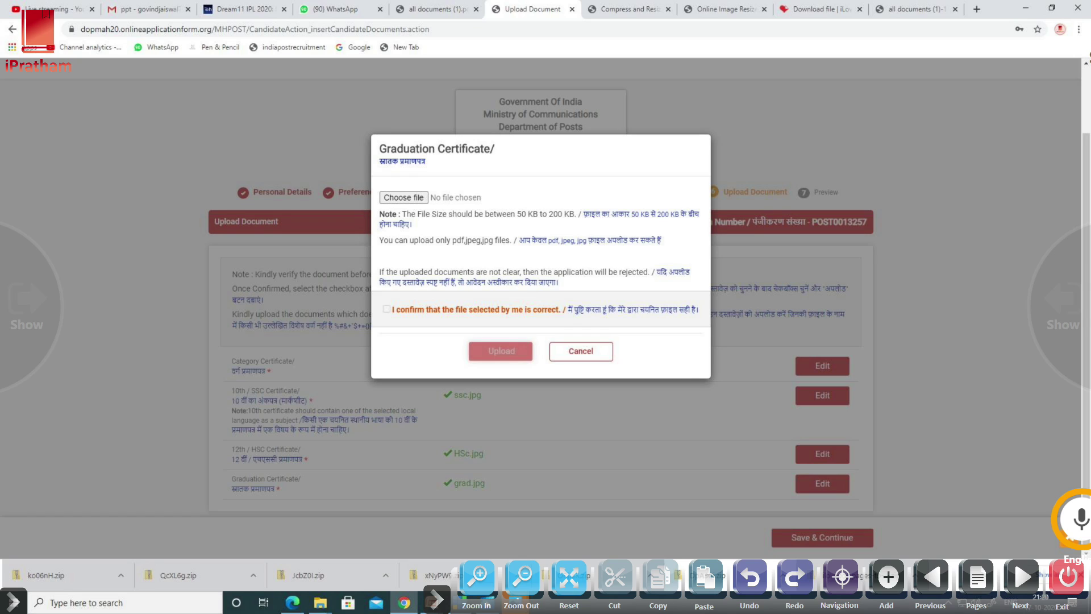
{"action": "mouse_move", "coordinate": [518, 224]}
{"action": "left_mouse_down"}
{"action": "mouse_move", "coordinate": [554, 225]}
{"action": "mouse_move", "coordinate": [576, 196]}
{"action": "mouse_move", "coordinate": [514, 212]}
{"action": "mouse_move", "coordinate": [516, 227]}
{"action": "left_mouse_up"}
{"action": "mouse_move", "coordinate": [624, 155]}
{"action": "left_mouse_down"}
{"action": "mouse_move", "coordinate": [610, 158]}
{"action": "mouse_move", "coordinate": [603, 184]}
{"action": "mouse_move", "coordinate": [628, 166]}
{"action": "left_mouse_up"}
{"action": "left_click_drag", "start_coordinate": [641, 167], "coordinate": [698, 160]}
{"action": "left_click_drag", "start_coordinate": [714, 150], "coordinate": [716, 163]}
{"action": "left_click_drag", "start_coordinate": [717, 163], "coordinate": [734, 165]}
{"action": "mouse_move", "coordinate": [734, 146]}
{"action": "left_mouse_down"}
{"action": "mouse_move", "coordinate": [721, 181]}
{"action": "mouse_move", "coordinate": [697, 134]}
{"action": "left_mouse_up"}
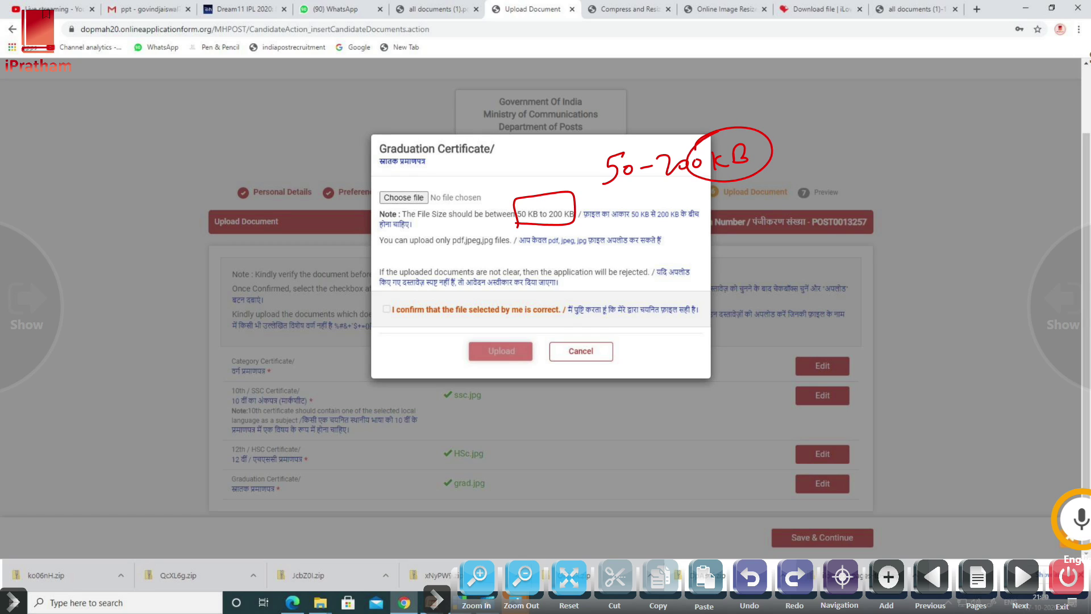
Underline pdf in the accepted formats note and write "pdf jpeg jpg" in a circle below the file size annotation
{"action": "left_click_drag", "start_coordinate": [544, 249], "coordinate": [555, 248]}
{"action": "left_click_drag", "start_coordinate": [640, 191], "coordinate": [673, 203]}
{"action": "mouse_move", "coordinate": [674, 194]}
{"action": "left_mouse_down"}
{"action": "mouse_move", "coordinate": [726, 206]}
{"action": "mouse_move", "coordinate": [793, 199]}
{"action": "left_mouse_up"}
{"action": "left_click_drag", "start_coordinate": [791, 185], "coordinate": [805, 202]}
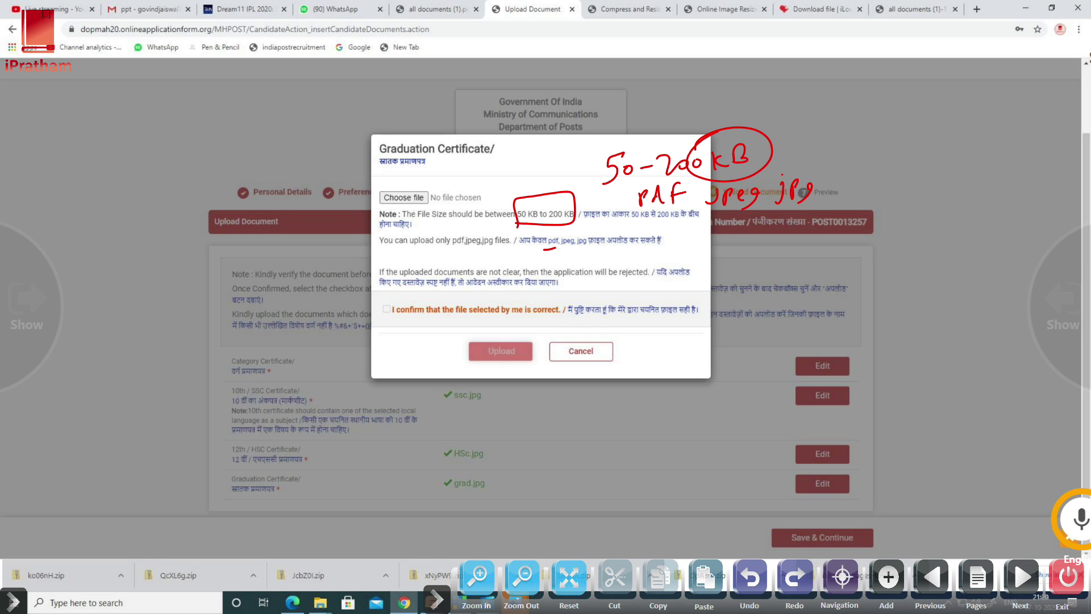
{"action": "mouse_move", "coordinate": [653, 227]}
{"action": "left_mouse_down"}
{"action": "mouse_move", "coordinate": [767, 219]}
{"action": "mouse_move", "coordinate": [623, 202]}
{"action": "mouse_move", "coordinate": [711, 215]}
{"action": "left_mouse_up"}
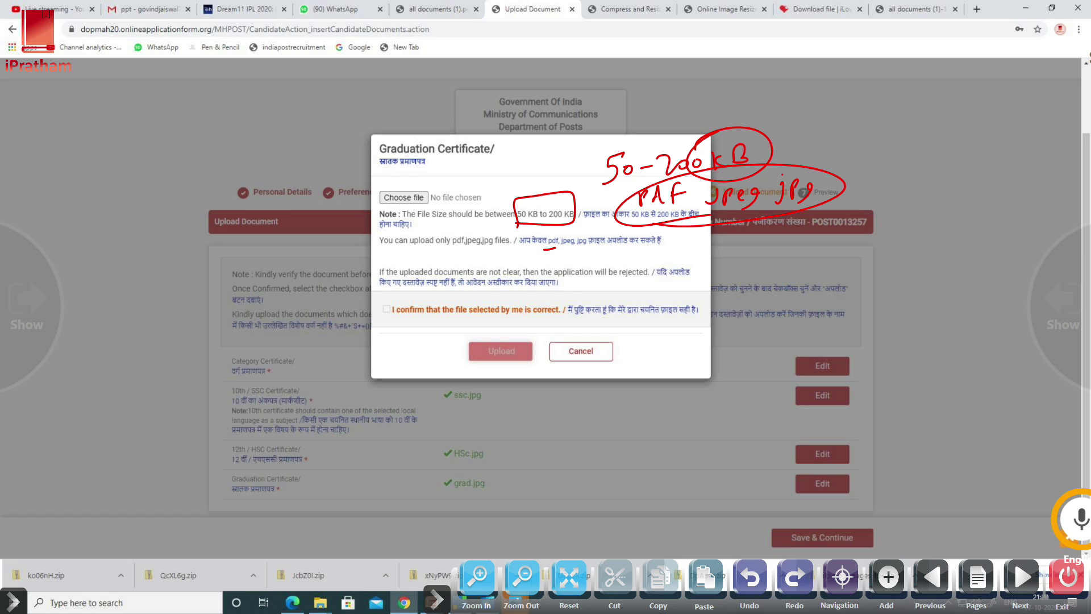
Write "jpg" and "jpeg" above the boxed size limit, tick the file confirmation checkbox, and mark the dialog's Upload control
{"action": "mouse_move", "coordinate": [518, 155]}
{"action": "left_mouse_down"}
{"action": "mouse_move", "coordinate": [510, 171]}
{"action": "mouse_move", "coordinate": [540, 170]}
{"action": "mouse_move", "coordinate": [518, 195]}
{"action": "mouse_move", "coordinate": [538, 187]}
{"action": "left_mouse_up"}
{"action": "left_click_drag", "start_coordinate": [547, 183], "coordinate": [547, 198]}
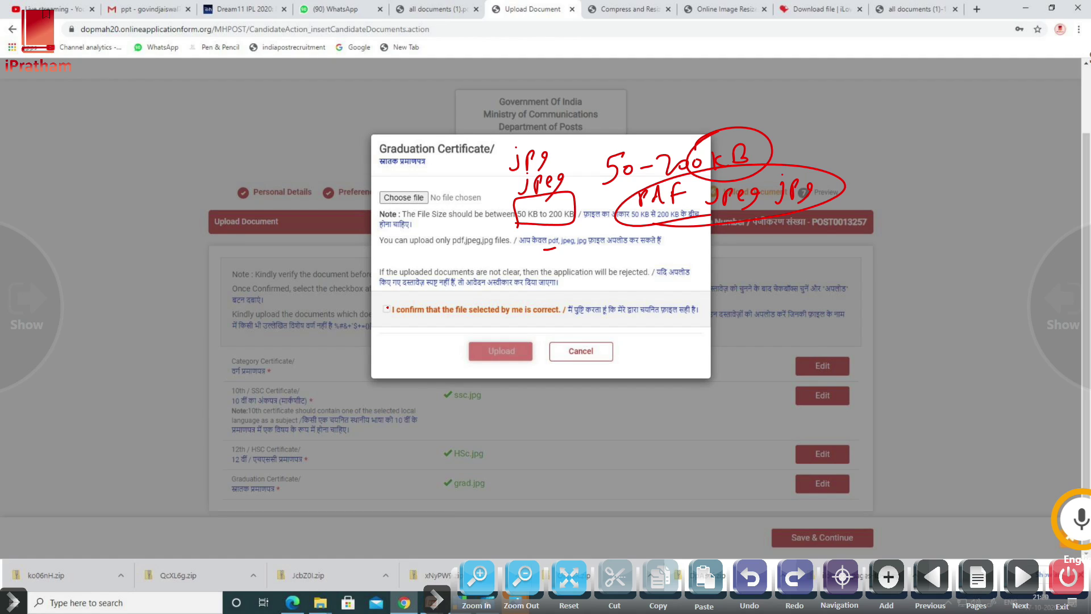
{"action": "left_click_drag", "start_coordinate": [387, 307], "coordinate": [418, 290]}
{"action": "mouse_move", "coordinate": [476, 323]}
{"action": "left_mouse_down"}
{"action": "mouse_move", "coordinate": [465, 349]}
{"action": "mouse_move", "coordinate": [511, 323]}
{"action": "left_mouse_up"}
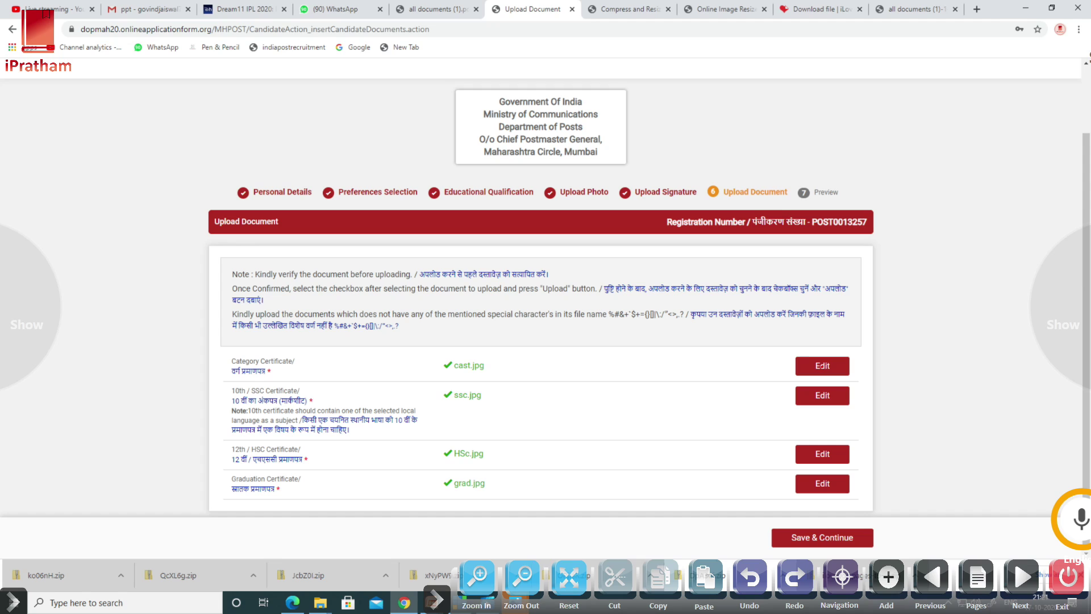
Circle the Edit controls of the category and SSC certificates and the special characters in the note, and draw a cross over cast.jpg
{"action": "mouse_move", "coordinate": [807, 342]}
{"action": "left_mouse_down"}
{"action": "mouse_move", "coordinate": [852, 375]}
{"action": "mouse_move", "coordinate": [800, 339]}
{"action": "left_mouse_up"}
{"action": "mouse_move", "coordinate": [796, 379]}
{"action": "left_mouse_down"}
{"action": "mouse_move", "coordinate": [852, 401]}
{"action": "mouse_move", "coordinate": [793, 378]}
{"action": "left_mouse_up"}
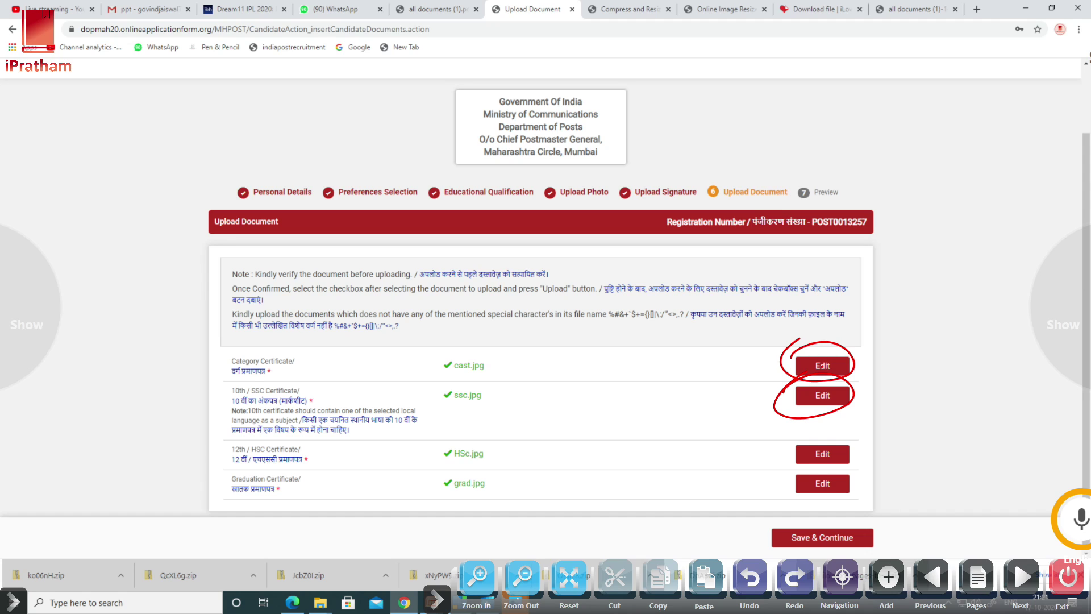
{"action": "mouse_move", "coordinate": [607, 326]}
{"action": "left_mouse_down"}
{"action": "mouse_move", "coordinate": [653, 328]}
{"action": "mouse_move", "coordinate": [691, 300]}
{"action": "mouse_move", "coordinate": [605, 310]}
{"action": "mouse_move", "coordinate": [613, 331]}
{"action": "left_mouse_up"}
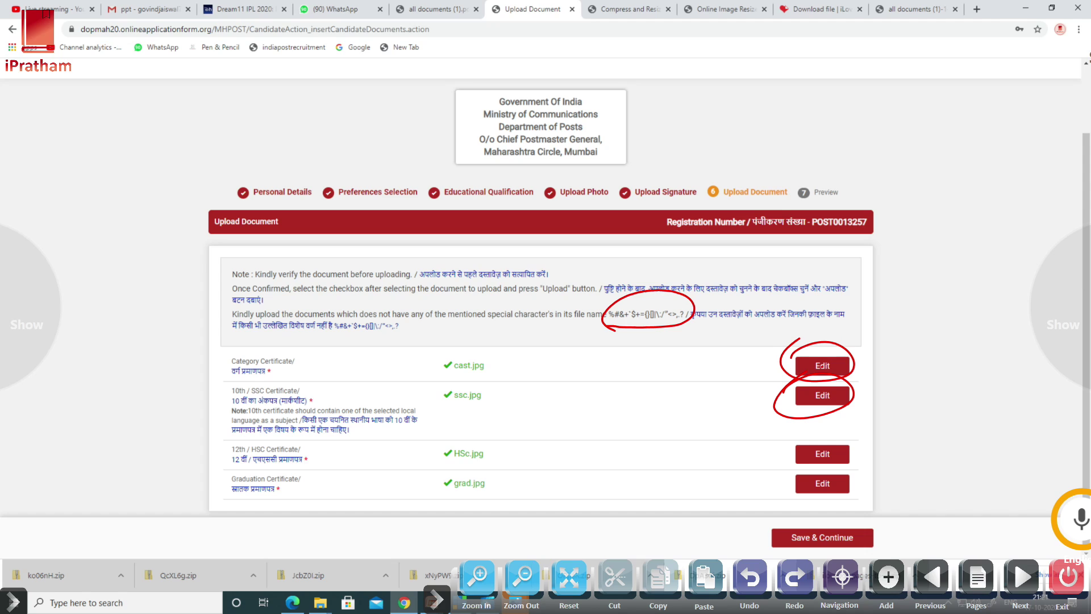
{"action": "left_click_drag", "start_coordinate": [470, 351], "coordinate": [503, 384]}
{"action": "left_click_drag", "start_coordinate": [510, 347], "coordinate": [455, 396]}
On the following payment page, circle both payment modes, tick ONLINE and the terms checkbox, and circle Make Payment
{"action": "left_click", "coordinate": [1021, 577]}
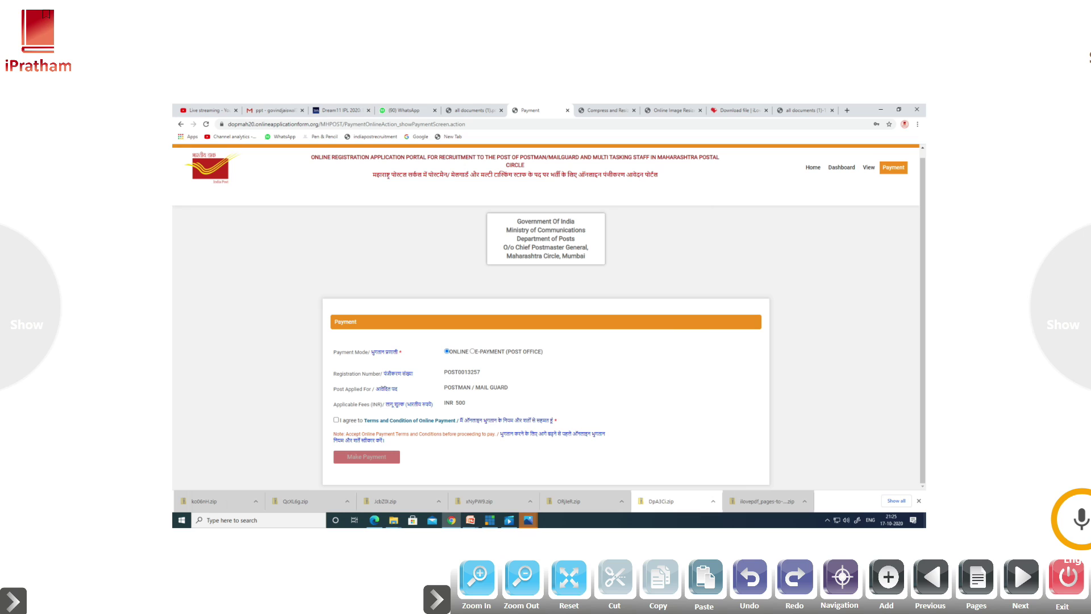
{"action": "mouse_move", "coordinate": [468, 338]}
{"action": "left_mouse_down"}
{"action": "mouse_move", "coordinate": [455, 334]}
{"action": "mouse_move", "coordinate": [472, 357]}
{"action": "mouse_move", "coordinate": [466, 336]}
{"action": "mouse_move", "coordinate": [494, 332]}
{"action": "mouse_move", "coordinate": [511, 375]}
{"action": "mouse_move", "coordinate": [473, 348]}
{"action": "left_mouse_up"}
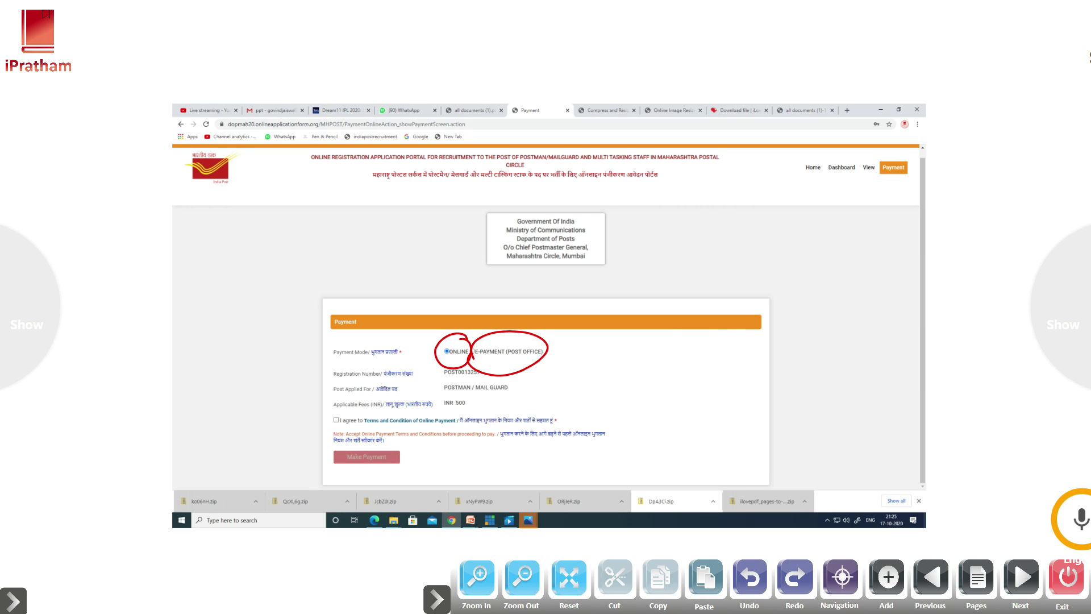
{"action": "left_click_drag", "start_coordinate": [422, 360], "coordinate": [496, 319]}
{"action": "left_click_drag", "start_coordinate": [335, 418], "coordinate": [356, 409]}
{"action": "mouse_move", "coordinate": [419, 449]}
{"action": "left_mouse_down"}
{"action": "mouse_move", "coordinate": [331, 453]}
{"action": "mouse_move", "coordinate": [415, 451]}
{"action": "left_mouse_up"}
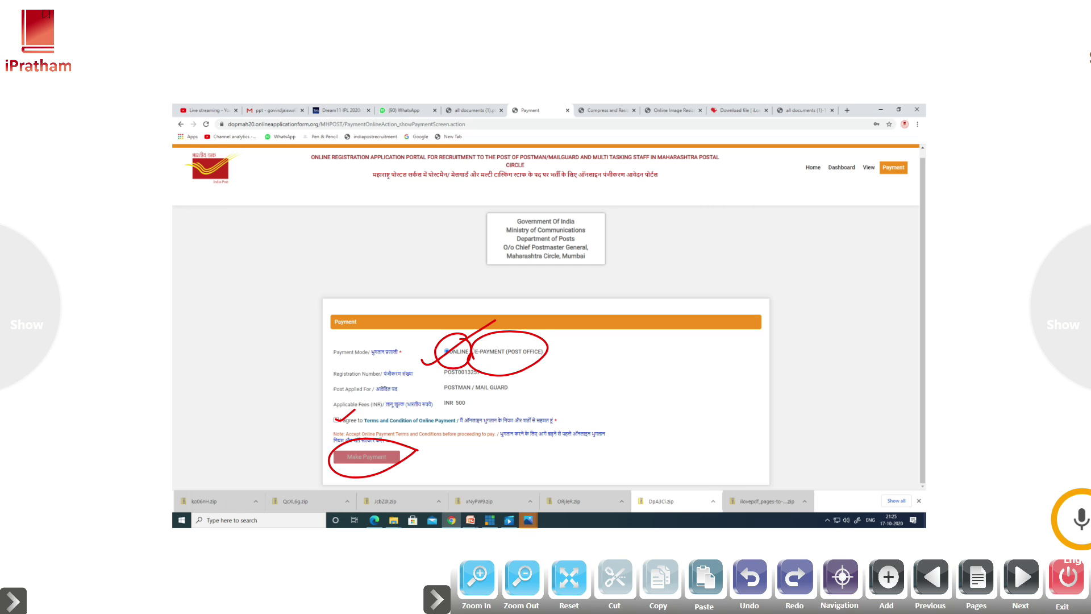
On the following SBI ePay page, circle the Debit/Credit Card, Internet Banking and BHIM UPI payment options
{"action": "left_click", "coordinate": [1022, 577]}
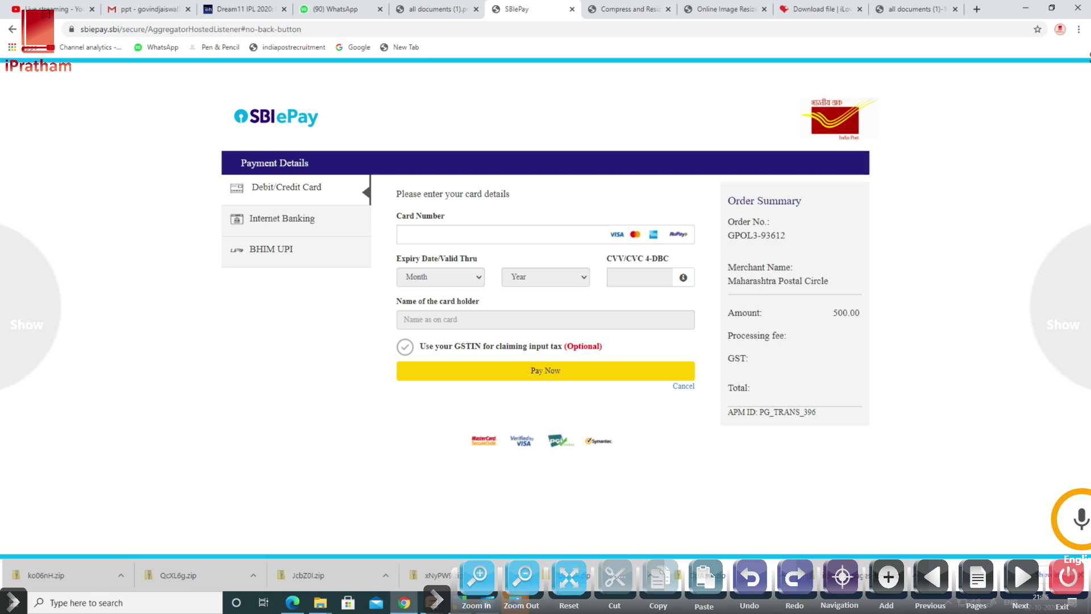
{"action": "mouse_move", "coordinate": [257, 200]}
{"action": "left_mouse_down"}
{"action": "mouse_move", "coordinate": [335, 172]}
{"action": "mouse_move", "coordinate": [250, 195]}
{"action": "left_mouse_up"}
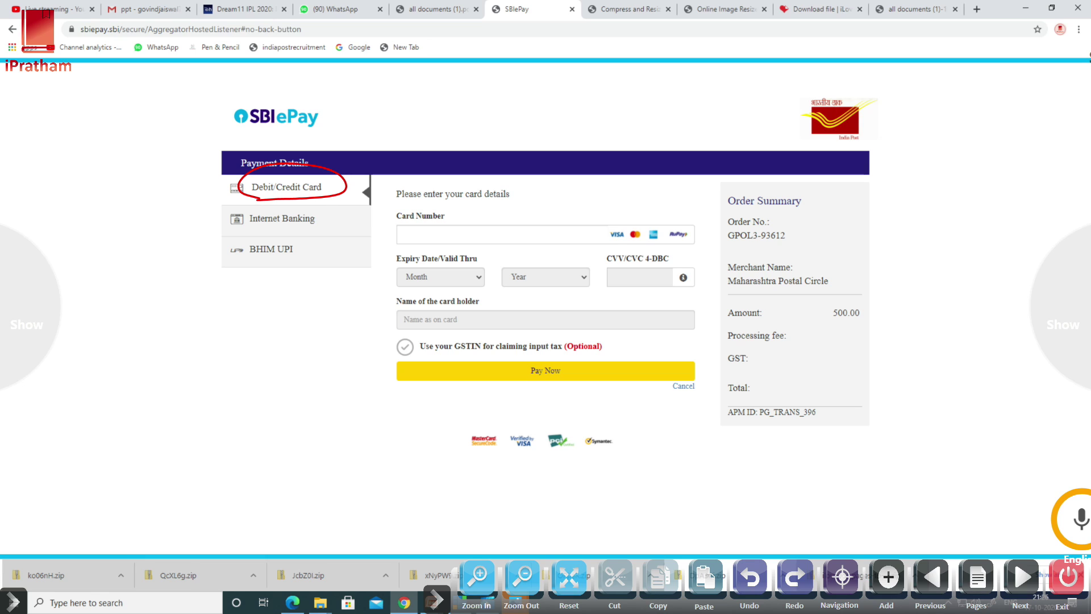
{"action": "mouse_move", "coordinate": [250, 231]}
{"action": "left_mouse_down"}
{"action": "mouse_move", "coordinate": [339, 219]}
{"action": "mouse_move", "coordinate": [241, 216]}
{"action": "mouse_move", "coordinate": [269, 233]}
{"action": "mouse_move", "coordinate": [248, 240]}
{"action": "mouse_move", "coordinate": [313, 261]}
{"action": "mouse_move", "coordinate": [220, 252]}
{"action": "mouse_move", "coordinate": [270, 234]}
{"action": "left_mouse_up"}
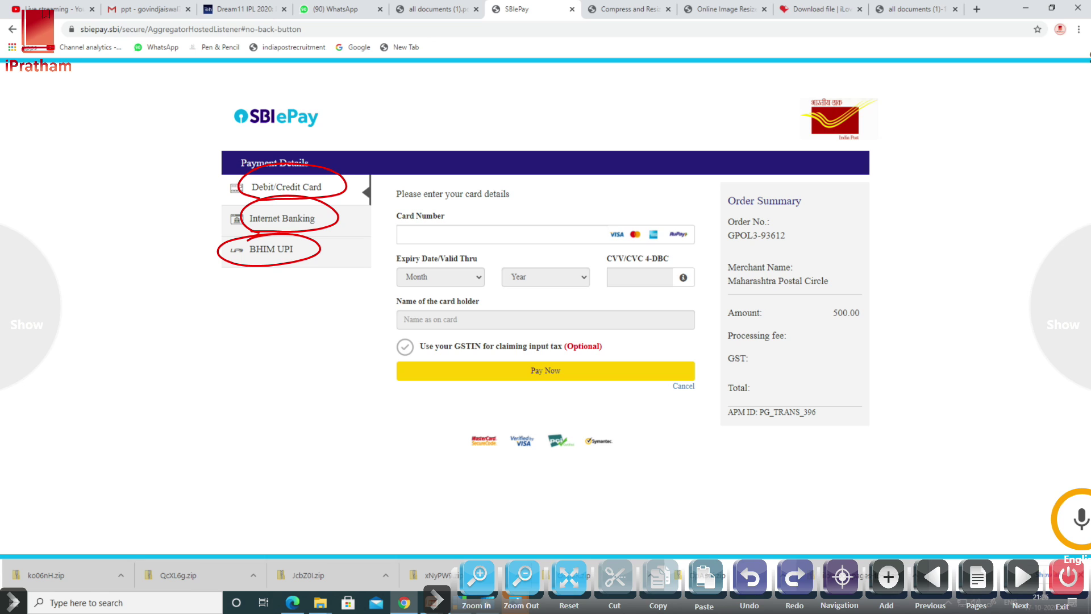
Mark the card number, expiry month and year, CVV and card holder name fields with pen strokes
{"action": "left_click_drag", "start_coordinate": [411, 236], "coordinate": [595, 227]}
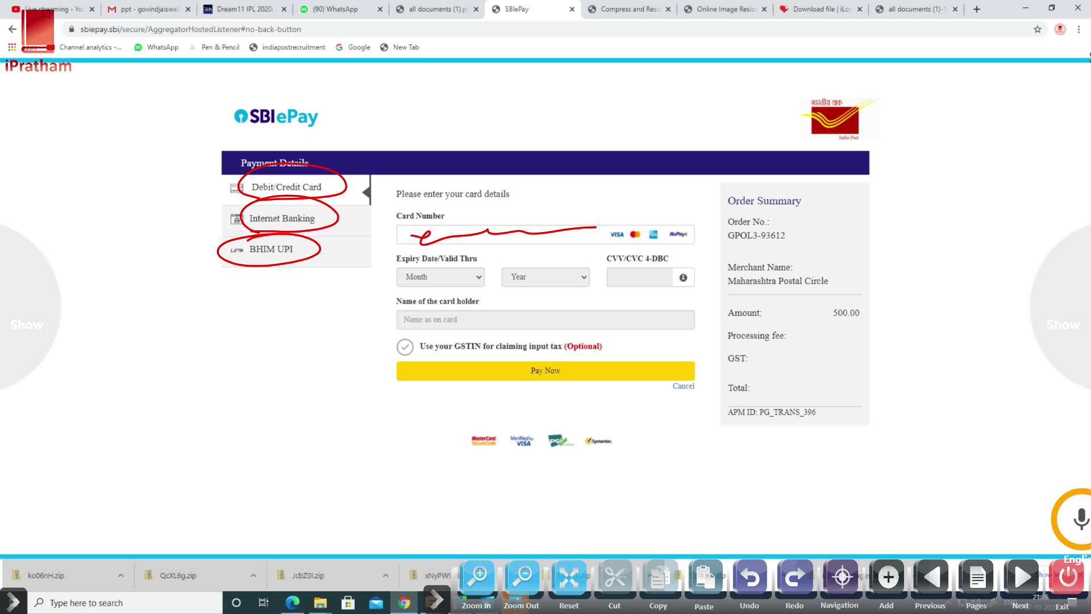
{"action": "mouse_move", "coordinate": [438, 278]}
{"action": "left_mouse_down"}
{"action": "mouse_move", "coordinate": [476, 267]}
{"action": "mouse_move", "coordinate": [646, 279]}
{"action": "left_mouse_up"}
{"action": "left_click_drag", "start_coordinate": [479, 316], "coordinate": [496, 323]}
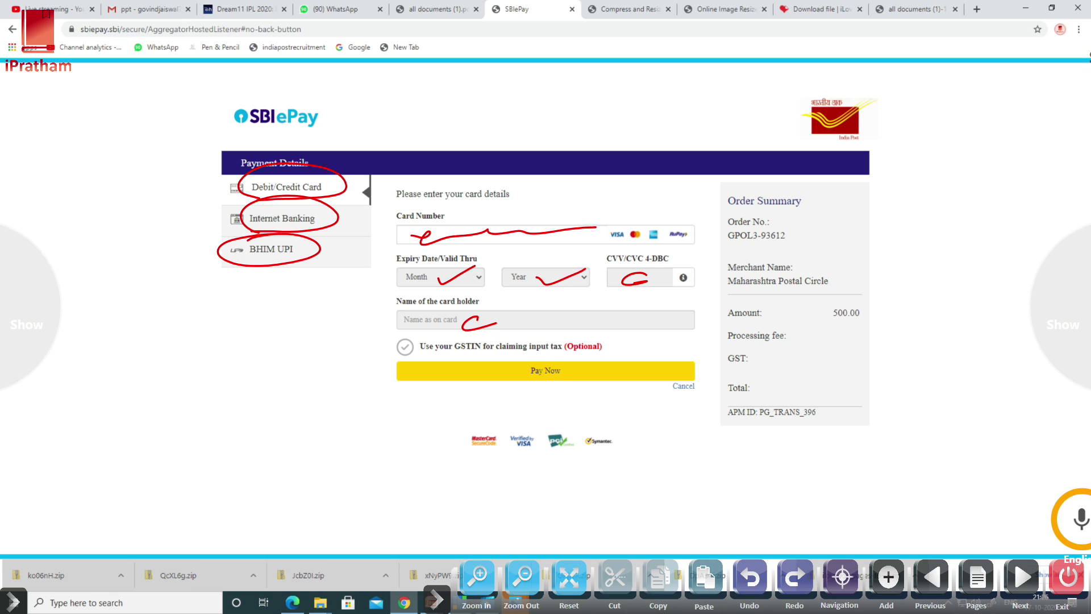
Circle Pay Now, the Order Summary heading and the 500.00 amount
{"action": "mouse_move", "coordinate": [574, 364]}
{"action": "left_mouse_down"}
{"action": "mouse_move", "coordinate": [514, 379]}
{"action": "mouse_move", "coordinate": [568, 387]}
{"action": "left_mouse_up"}
{"action": "mouse_move", "coordinate": [721, 194]}
{"action": "left_mouse_down"}
{"action": "mouse_move", "coordinate": [793, 181]}
{"action": "mouse_move", "coordinate": [722, 206]}
{"action": "left_mouse_up"}
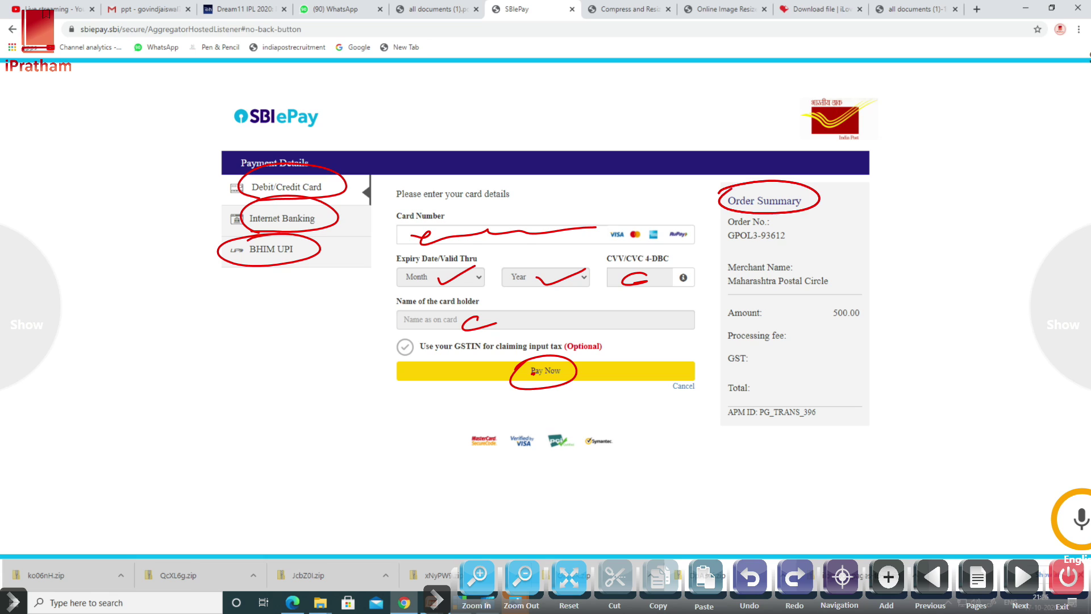
{"action": "left_click_drag", "start_coordinate": [836, 300], "coordinate": [848, 300]}
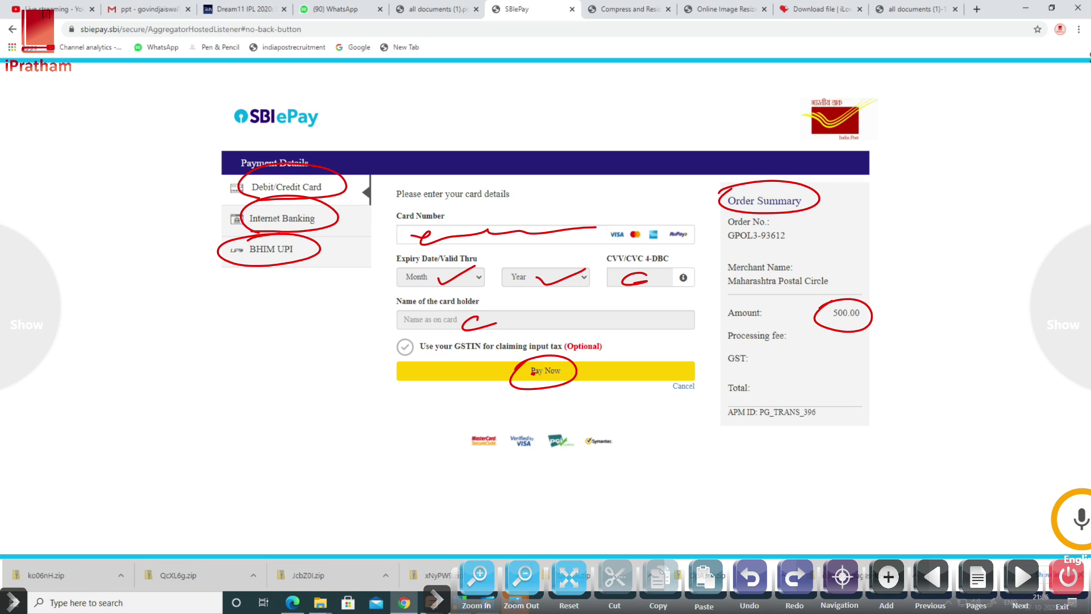
On the following blank page, write the contact phone number in large digits and draw a box around it
{"action": "left_click", "coordinate": [1022, 577]}
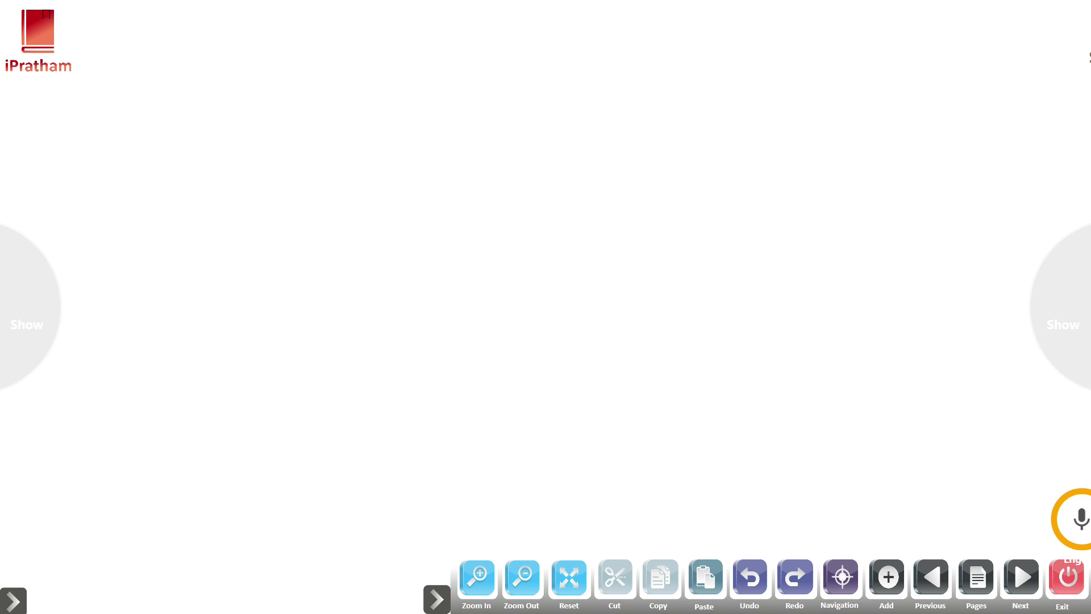
{"action": "left_click_drag", "start_coordinate": [444, 233], "coordinate": [469, 287]}
{"action": "mouse_move", "coordinate": [490, 223]}
{"action": "left_mouse_down"}
{"action": "mouse_move", "coordinate": [508, 214]}
{"action": "mouse_move", "coordinate": [511, 293]}
{"action": "left_mouse_up"}
{"action": "left_click_drag", "start_coordinate": [504, 251], "coordinate": [518, 248]}
{"action": "left_click_drag", "start_coordinate": [541, 233], "coordinate": [579, 259]}
{"action": "mouse_move", "coordinate": [574, 230]}
{"action": "left_mouse_down"}
{"action": "mouse_move", "coordinate": [591, 223]}
{"action": "mouse_move", "coordinate": [631, 247]}
{"action": "left_mouse_up"}
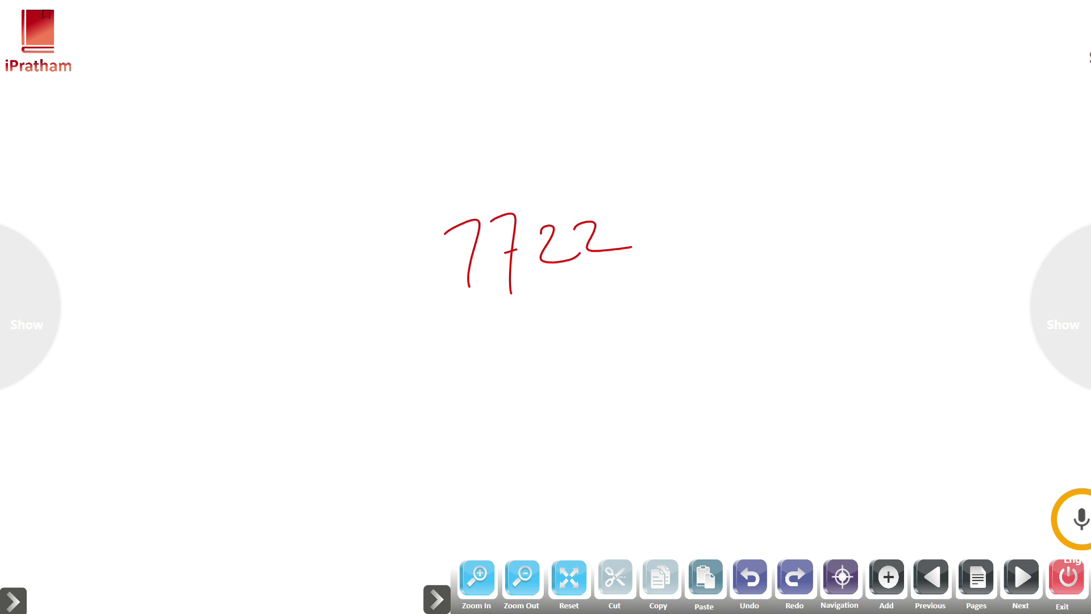
{"action": "left_click_drag", "start_coordinate": [462, 256], "coordinate": [488, 248]}
{"action": "mouse_move", "coordinate": [635, 203]}
{"action": "left_mouse_down"}
{"action": "mouse_move", "coordinate": [643, 251]}
{"action": "mouse_move", "coordinate": [661, 248]}
{"action": "left_mouse_up"}
{"action": "mouse_move", "coordinate": [689, 209]}
{"action": "left_mouse_down"}
{"action": "mouse_move", "coordinate": [695, 230]}
{"action": "mouse_move", "coordinate": [689, 209]}
{"action": "left_mouse_up"}
{"action": "mouse_move", "coordinate": [717, 205]}
{"action": "left_mouse_down"}
{"action": "mouse_move", "coordinate": [719, 224]}
{"action": "mouse_move", "coordinate": [715, 206]}
{"action": "mouse_move", "coordinate": [755, 208]}
{"action": "left_mouse_up"}
{"action": "mouse_move", "coordinate": [755, 196]}
{"action": "left_mouse_down"}
{"action": "mouse_move", "coordinate": [757, 226]}
{"action": "mouse_move", "coordinate": [777, 181]}
{"action": "left_mouse_up"}
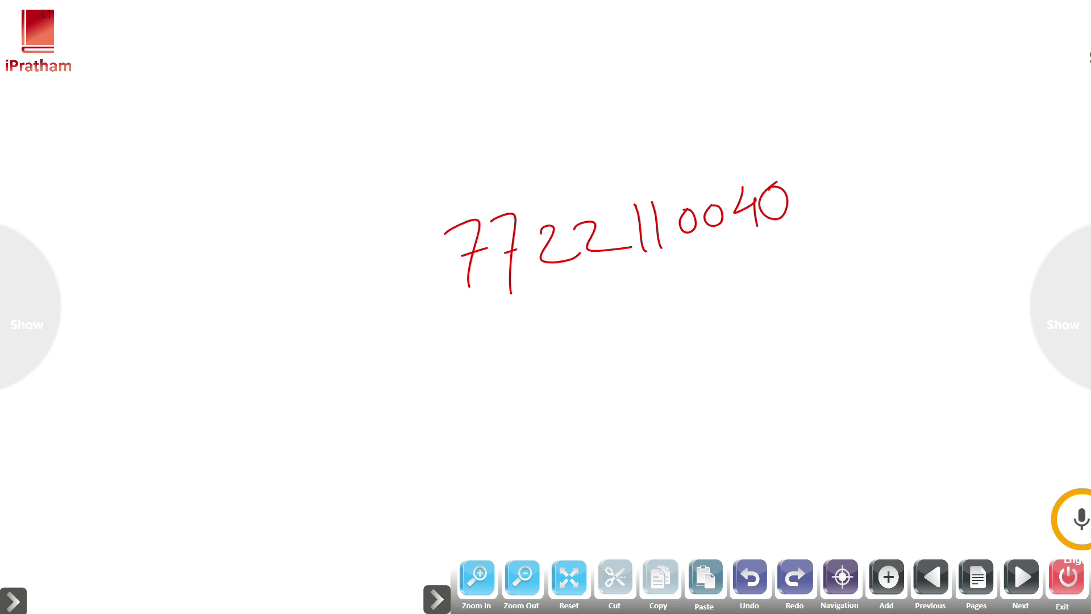
{"action": "mouse_move", "coordinate": [414, 214]}
{"action": "left_mouse_down"}
{"action": "mouse_move", "coordinate": [676, 116]}
{"action": "mouse_move", "coordinate": [806, 244]}
{"action": "mouse_move", "coordinate": [437, 355]}
{"action": "mouse_move", "coordinate": [442, 341]}
{"action": "mouse_move", "coordinate": [445, 360]}
{"action": "left_mouse_up"}
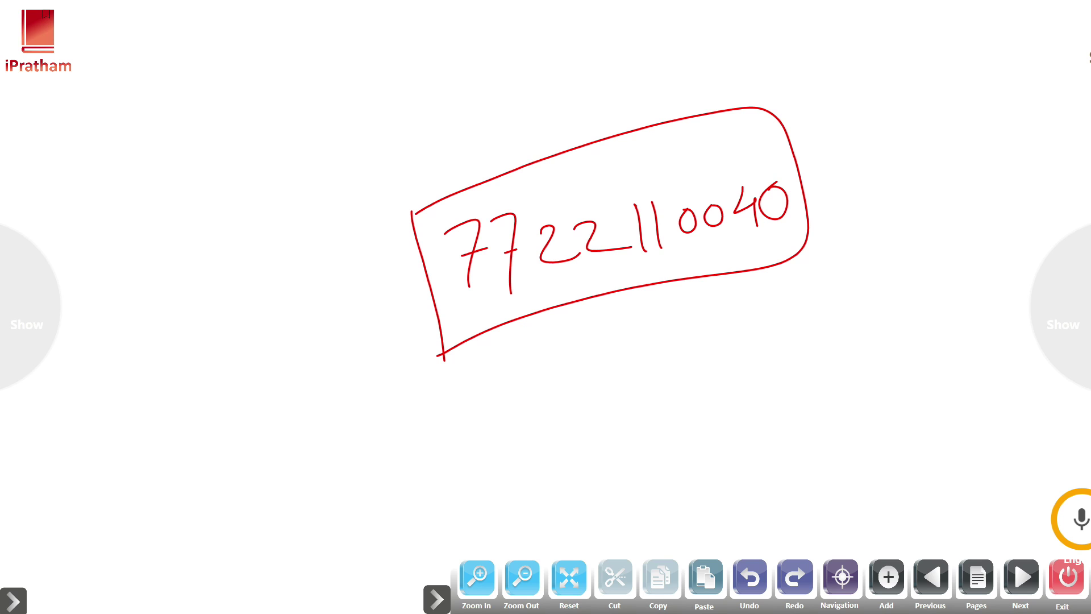
Strike through the boxed phone number and write the corrected contact phone number below the box
{"action": "left_click_drag", "start_coordinate": [453, 265], "coordinate": [798, 197]}
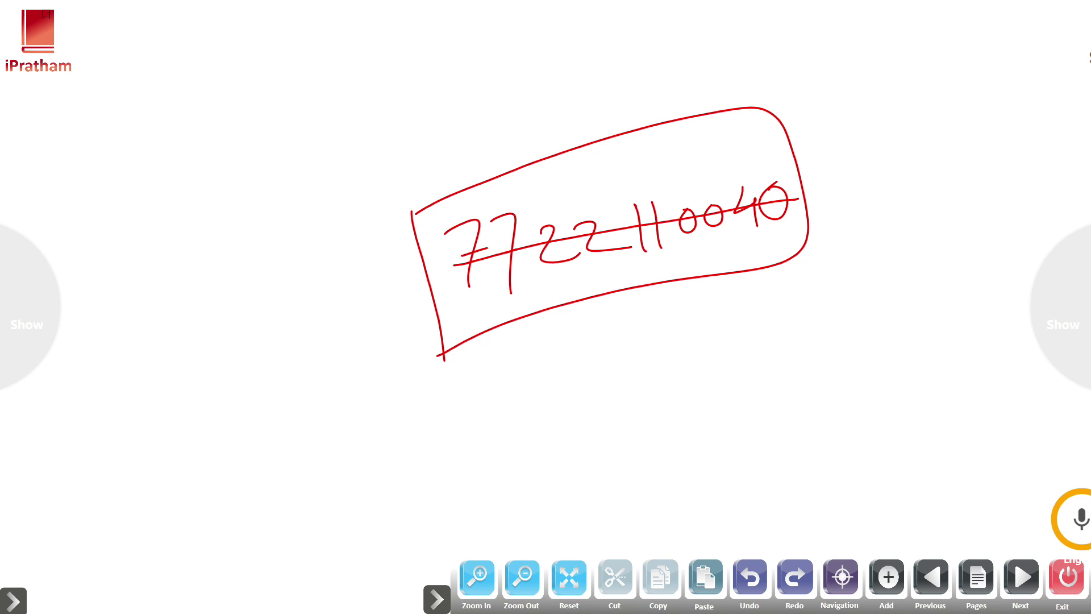
{"action": "mouse_move", "coordinate": [479, 352]}
{"action": "left_mouse_down"}
{"action": "mouse_move", "coordinate": [505, 402]}
{"action": "mouse_move", "coordinate": [508, 365]}
{"action": "left_mouse_up"}
{"action": "mouse_move", "coordinate": [515, 351]}
{"action": "left_mouse_down"}
{"action": "mouse_move", "coordinate": [538, 338]}
{"action": "mouse_move", "coordinate": [534, 394]}
{"action": "left_mouse_up"}
{"action": "mouse_move", "coordinate": [523, 368]}
{"action": "left_mouse_down"}
{"action": "mouse_move", "coordinate": [547, 357]}
{"action": "mouse_move", "coordinate": [594, 372]}
{"action": "mouse_move", "coordinate": [633, 369]}
{"action": "mouse_move", "coordinate": [655, 339]}
{"action": "mouse_move", "coordinate": [687, 338]}
{"action": "mouse_move", "coordinate": [717, 360]}
{"action": "left_mouse_up"}
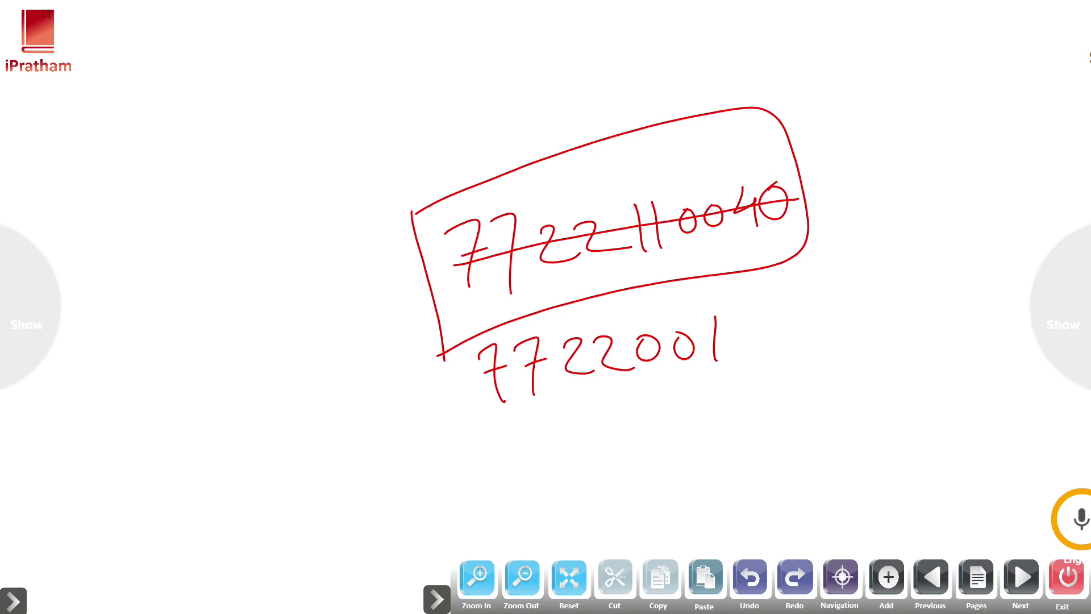
{"action": "mouse_move", "coordinate": [729, 311]}
{"action": "left_mouse_down"}
{"action": "mouse_move", "coordinate": [729, 356]}
{"action": "mouse_move", "coordinate": [761, 339]}
{"action": "left_mouse_up"}
{"action": "mouse_move", "coordinate": [756, 321]}
{"action": "left_mouse_down"}
{"action": "mouse_move", "coordinate": [754, 366]}
{"action": "mouse_move", "coordinate": [776, 316]}
{"action": "left_mouse_up"}
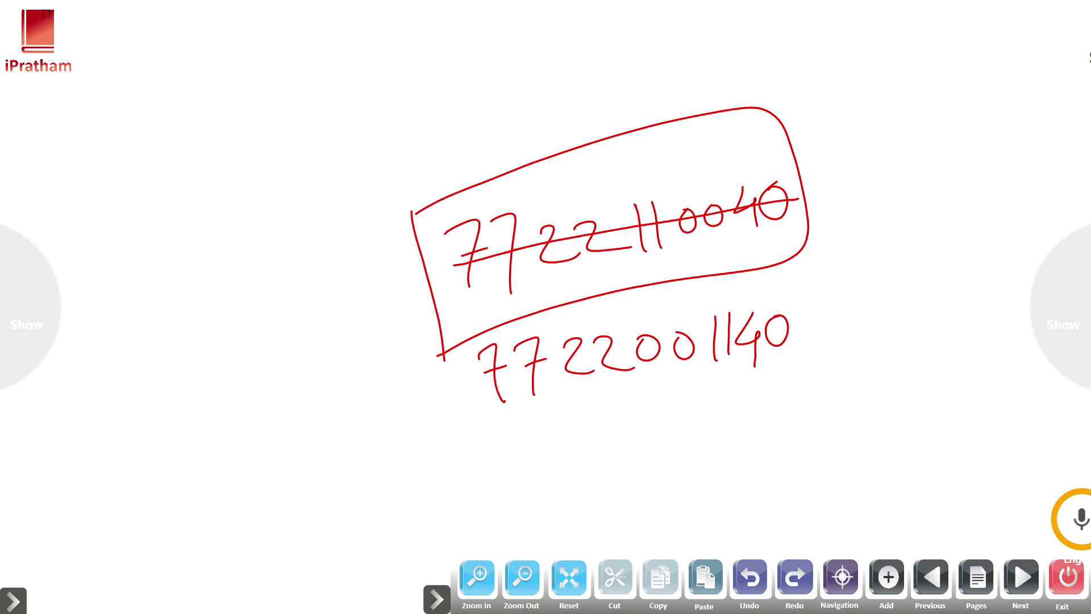
Mark the wrong middle digits of the struck-out number and underline the corrected phone number in pairs of digits
{"action": "mouse_move", "coordinate": [621, 210]}
{"action": "left_mouse_down"}
{"action": "mouse_move", "coordinate": [735, 196]}
{"action": "mouse_move", "coordinate": [666, 255]}
{"action": "left_mouse_up"}
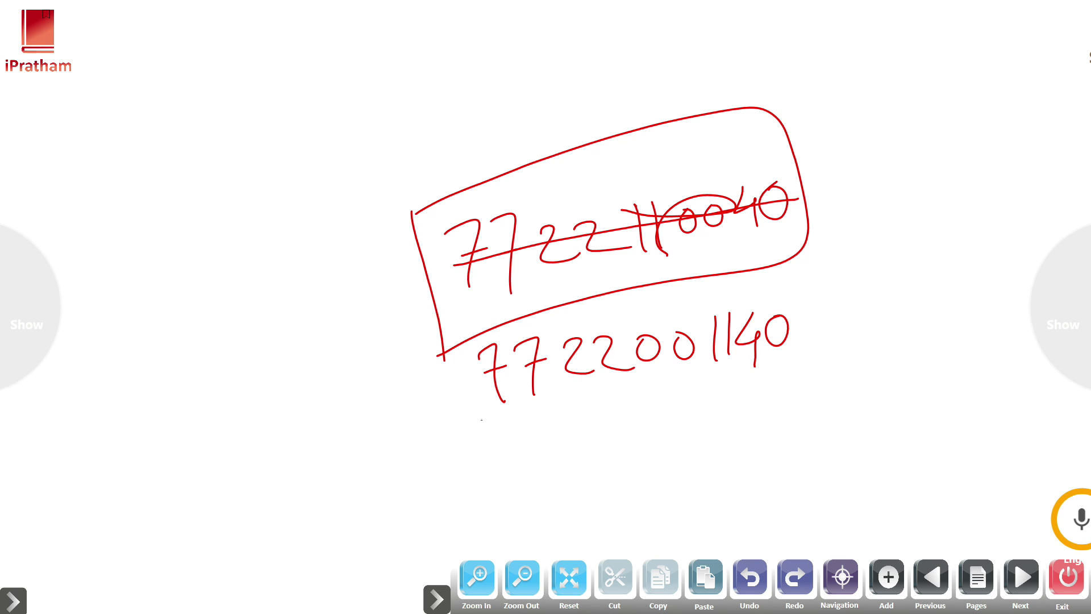
{"action": "left_click_drag", "start_coordinate": [481, 420], "coordinate": [743, 375]}
{"action": "left_click_drag", "start_coordinate": [745, 379], "coordinate": [799, 370]}
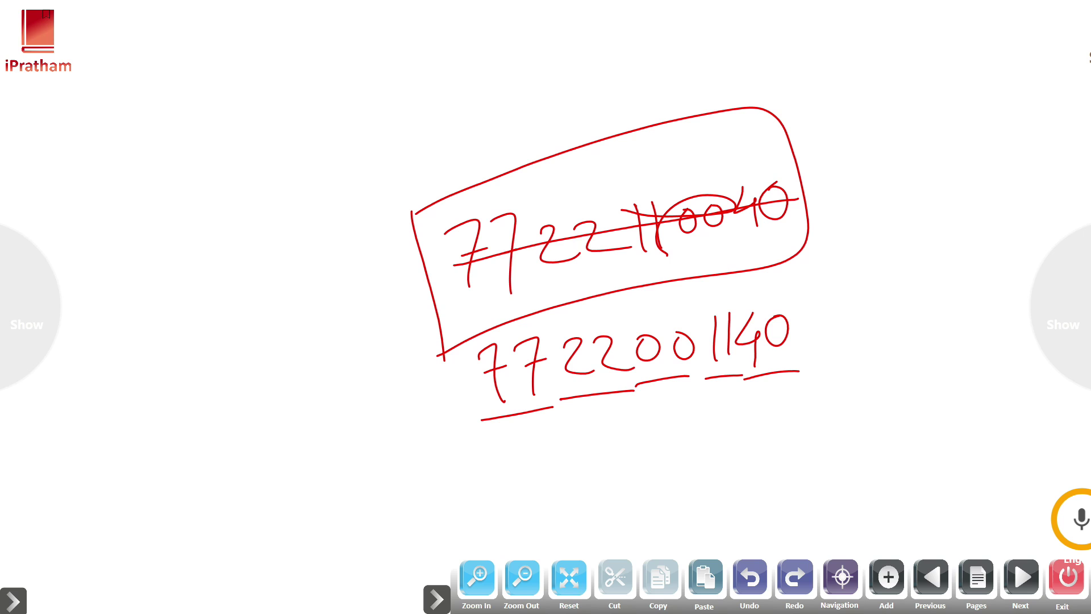